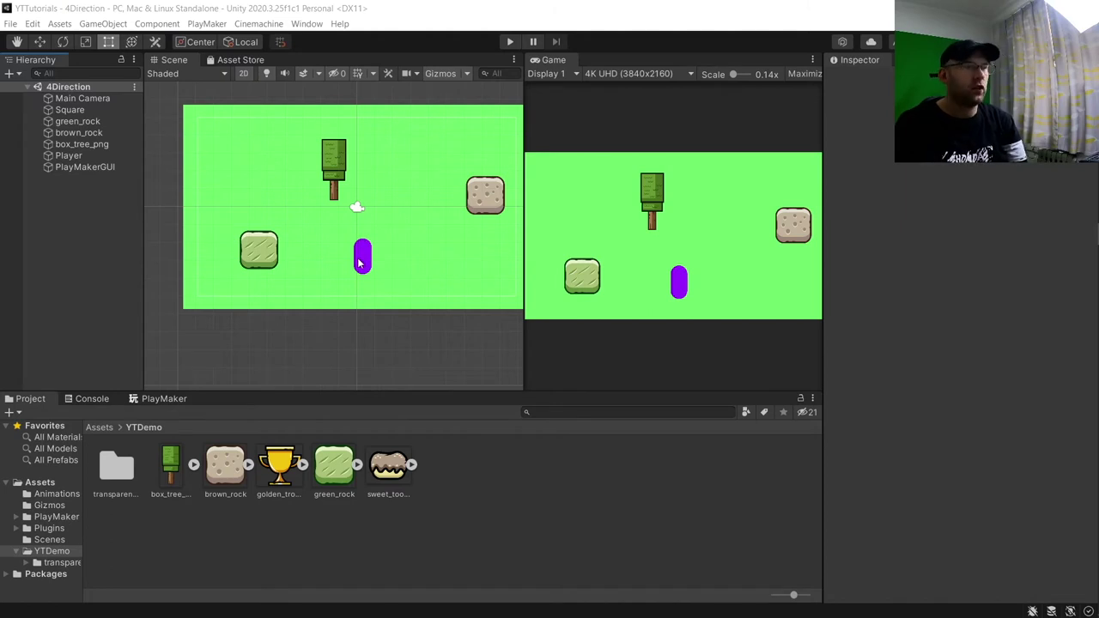
Step: Inspect the green background Square, box_tree_png, green_rock and brown_rock in the Scene view
scroll(442, 249, down, 1)
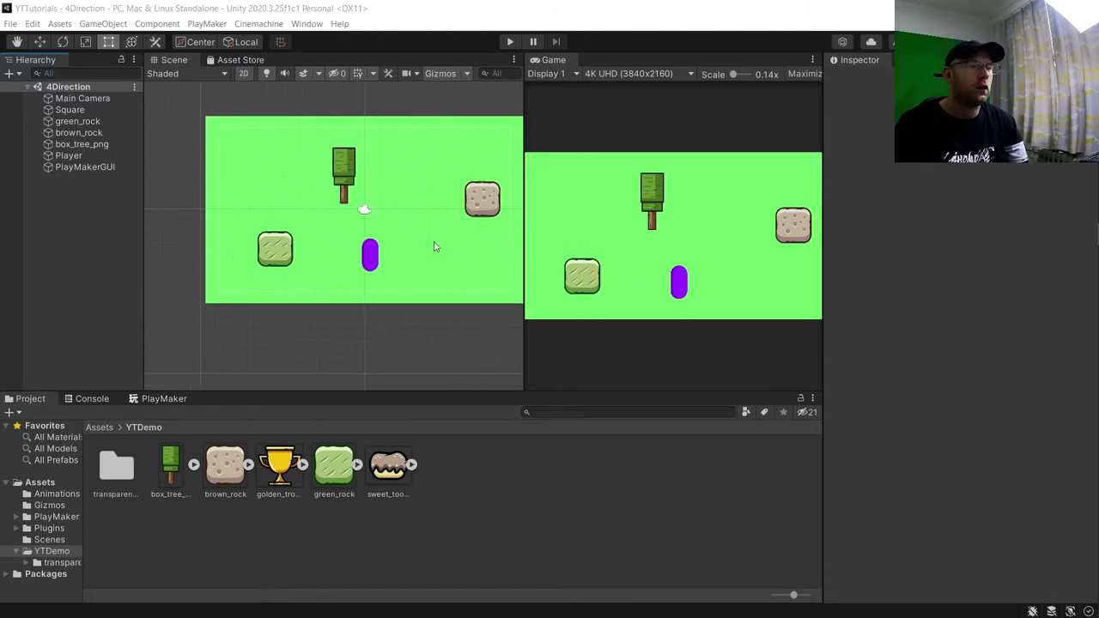
middle_drag(435, 247, 399, 252)
scroll(378, 244, up, 2)
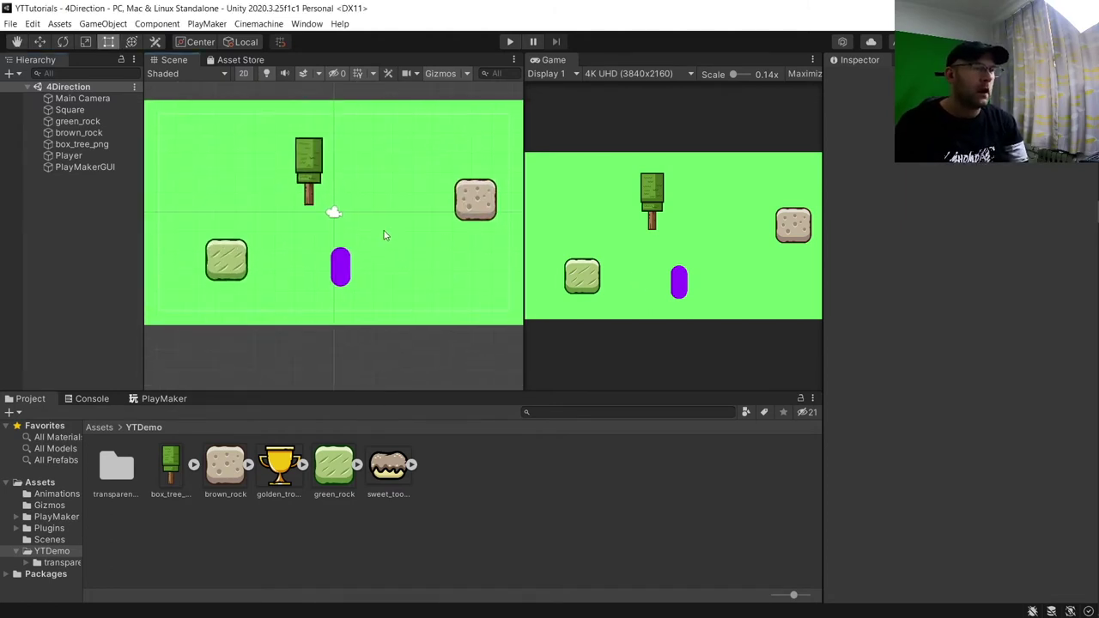
click(384, 235)
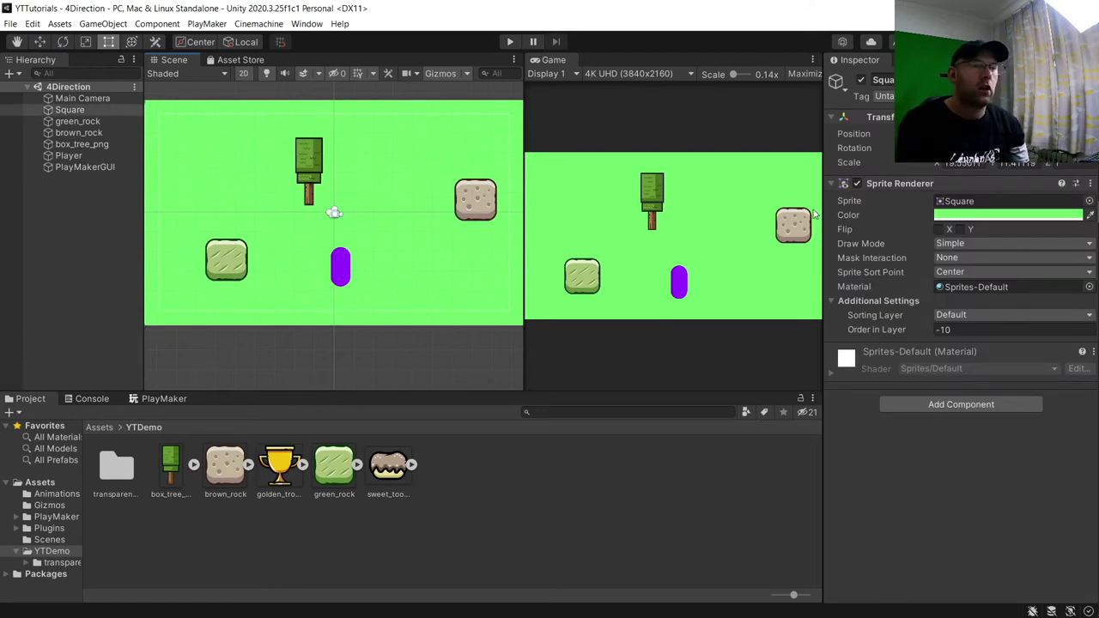
click(306, 164)
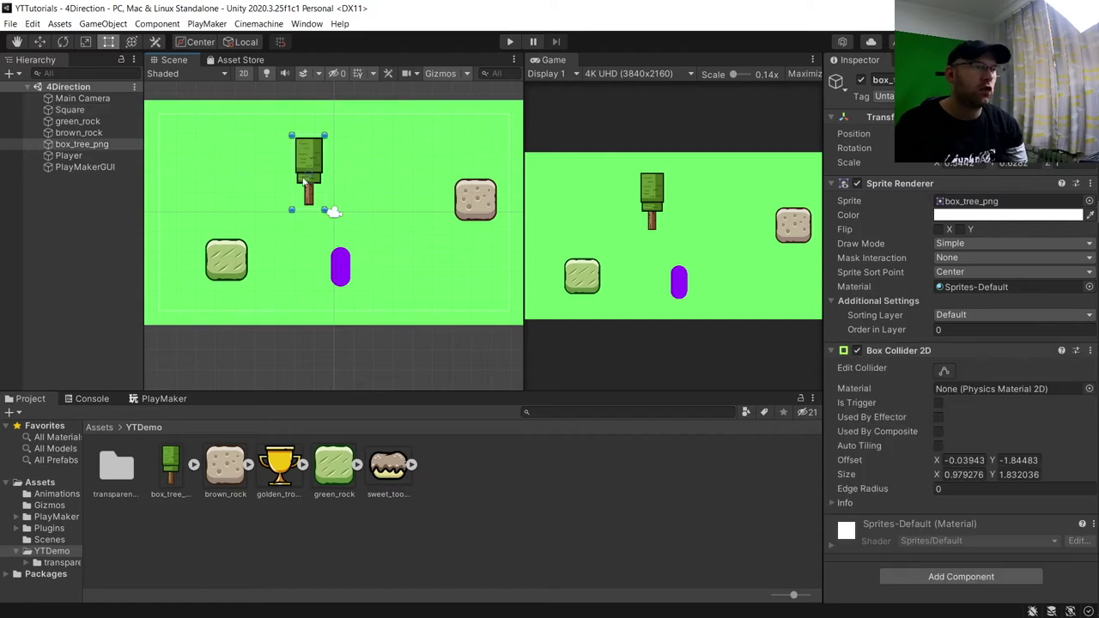
click(230, 263)
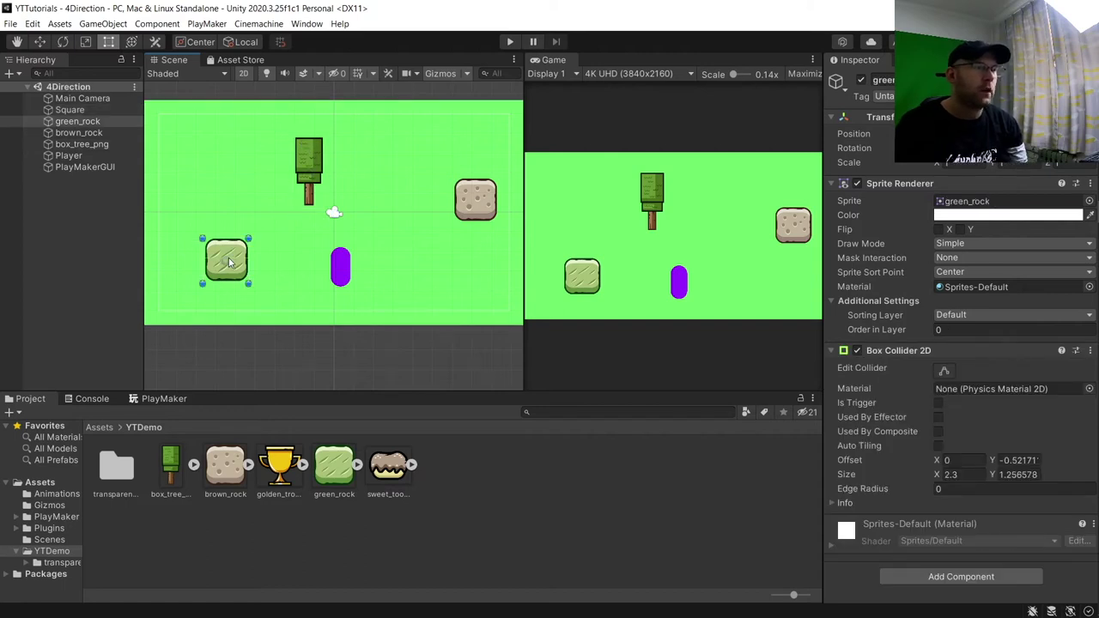
click(470, 198)
Step: Pan across the scene and re-inspect the green rock, brown rock and tree
scroll(290, 288, up, 1)
scroll(289, 288, up, 2)
middle_drag(210, 264, 249, 265)
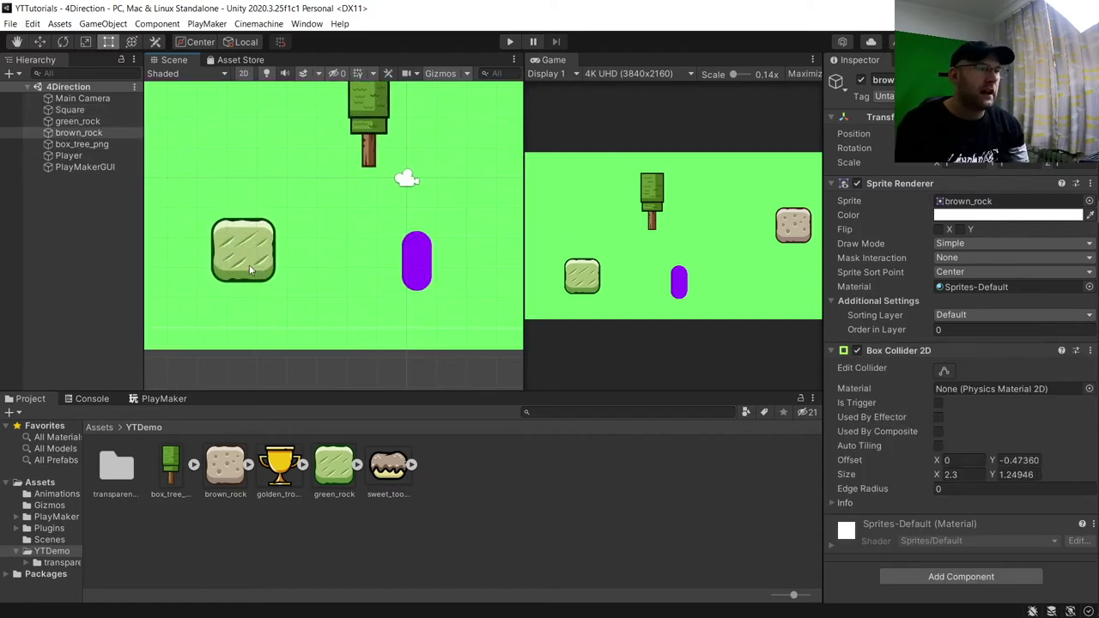
click(248, 265)
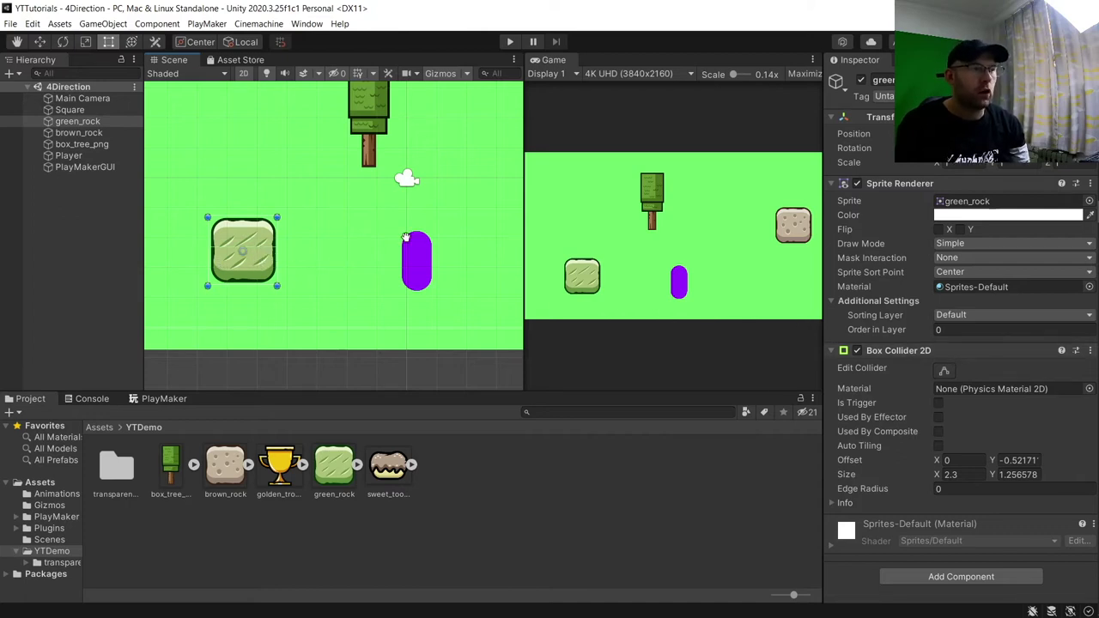
middle_drag(404, 238, 126, 276)
click(335, 218)
middle_drag(338, 212, 449, 240)
click(186, 175)
scroll(202, 221, up, 5)
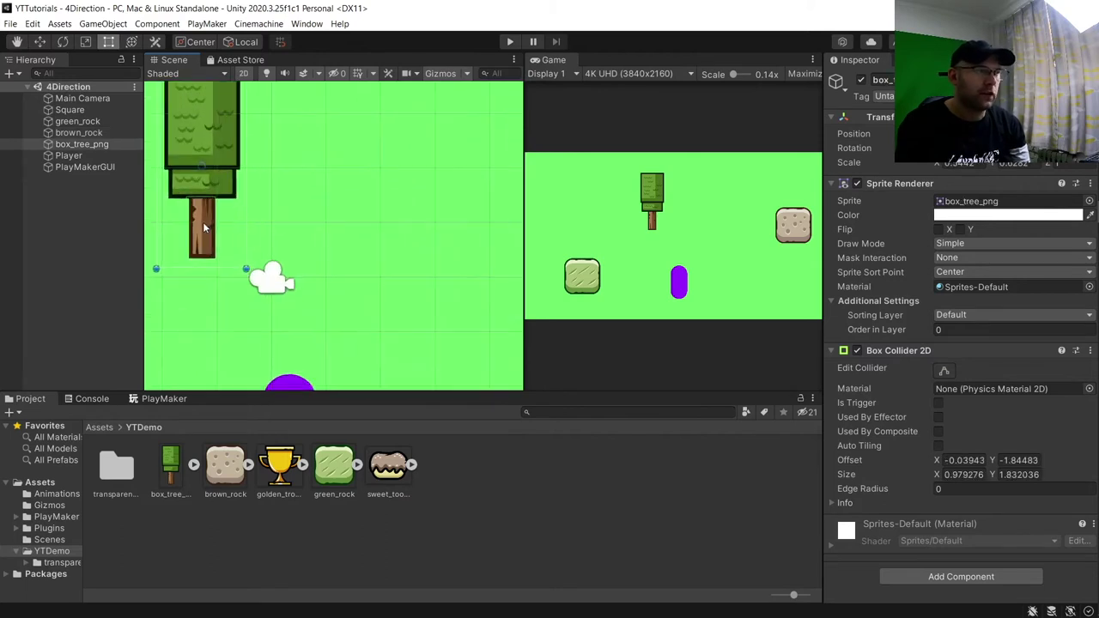
scroll(249, 224, up, 2)
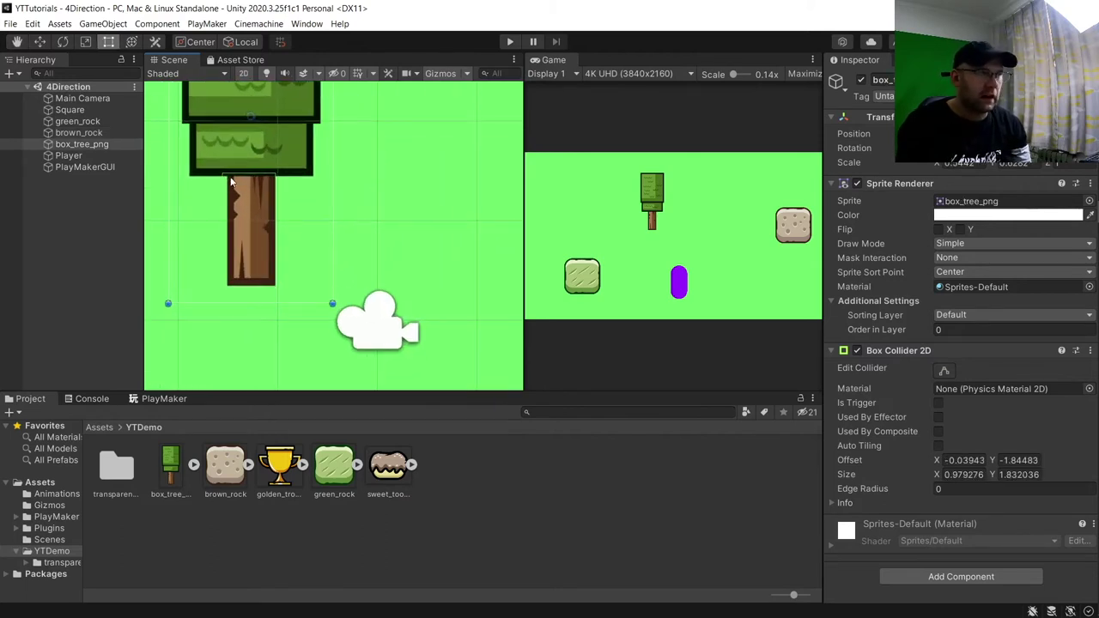
scroll(377, 257, down, 6)
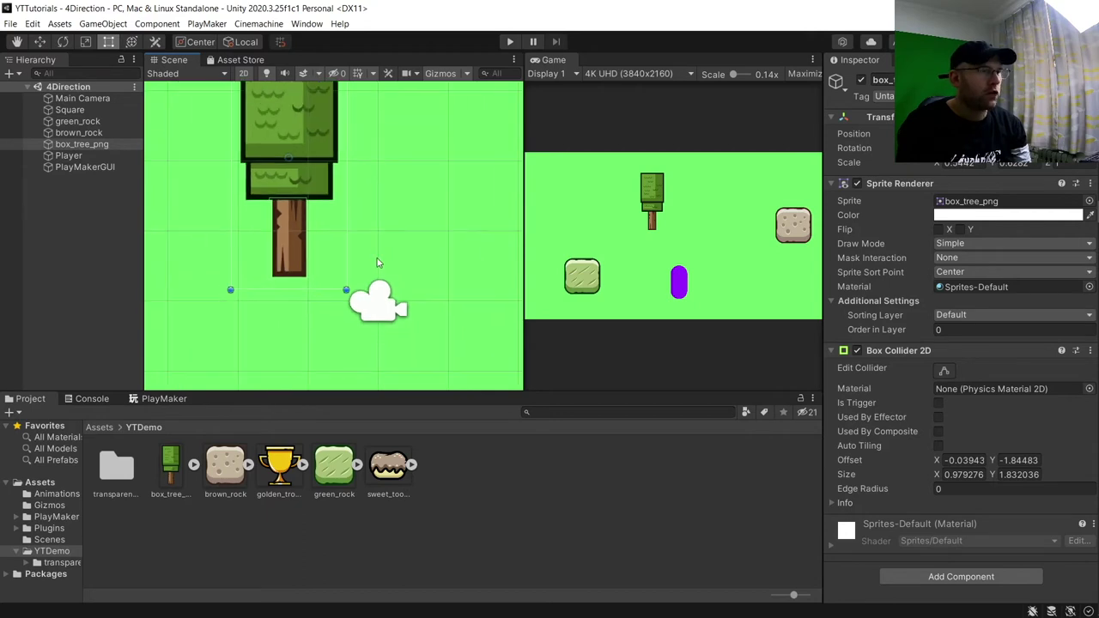
middle_drag(403, 298, 375, 215)
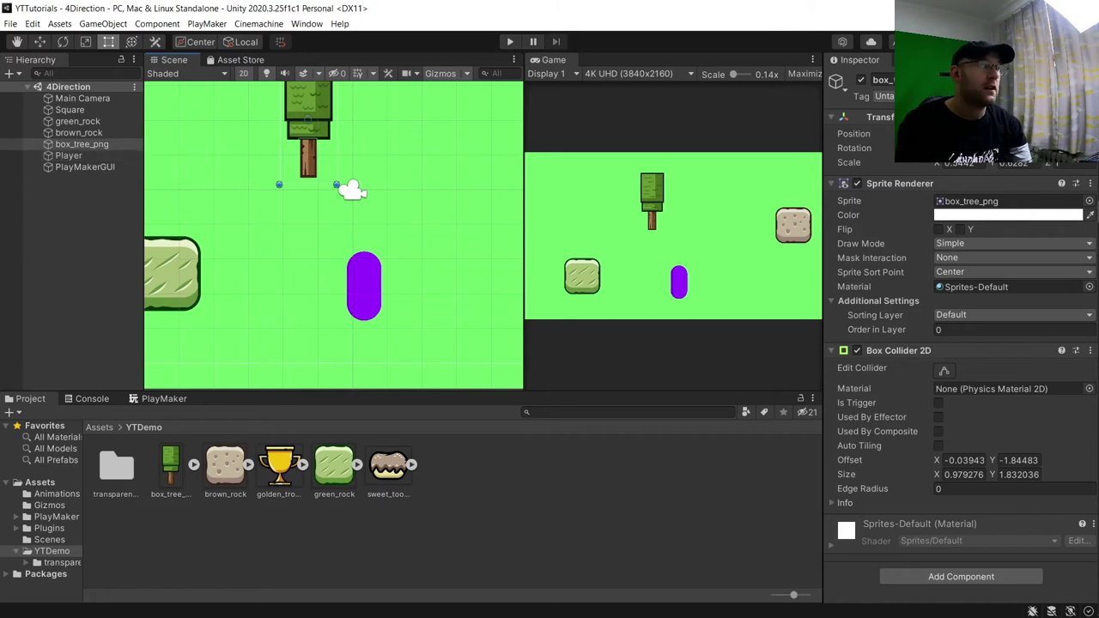
Step: Select the purple Player capsule and begin adding a component to it
click(69, 156)
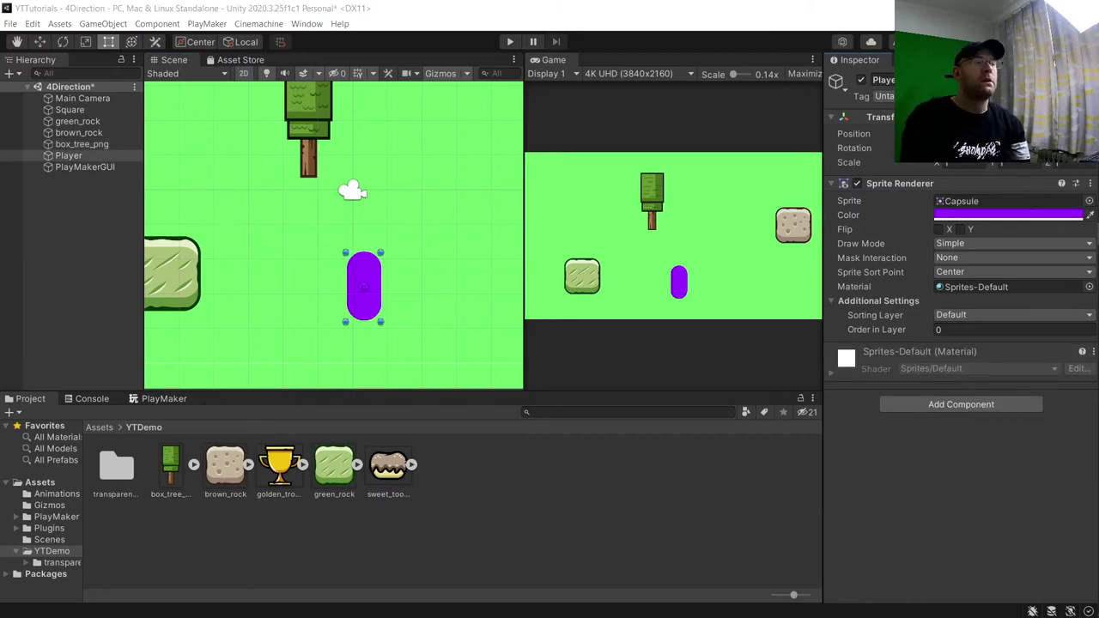
scroll(284, 326, up, 3)
key(q)
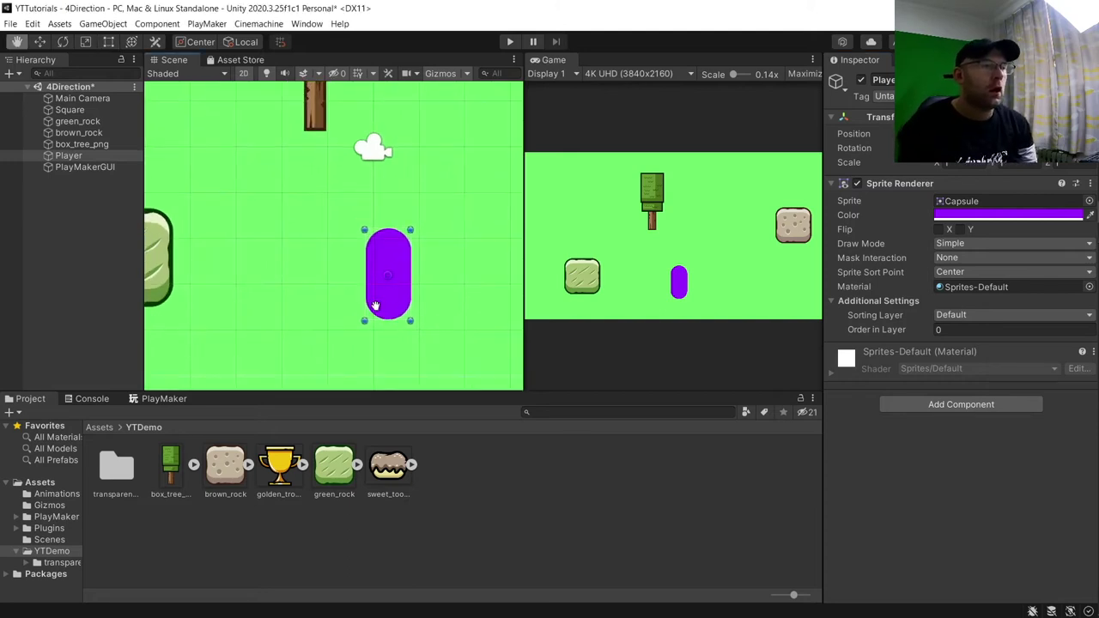
key(t)
scroll(377, 296, up, 2)
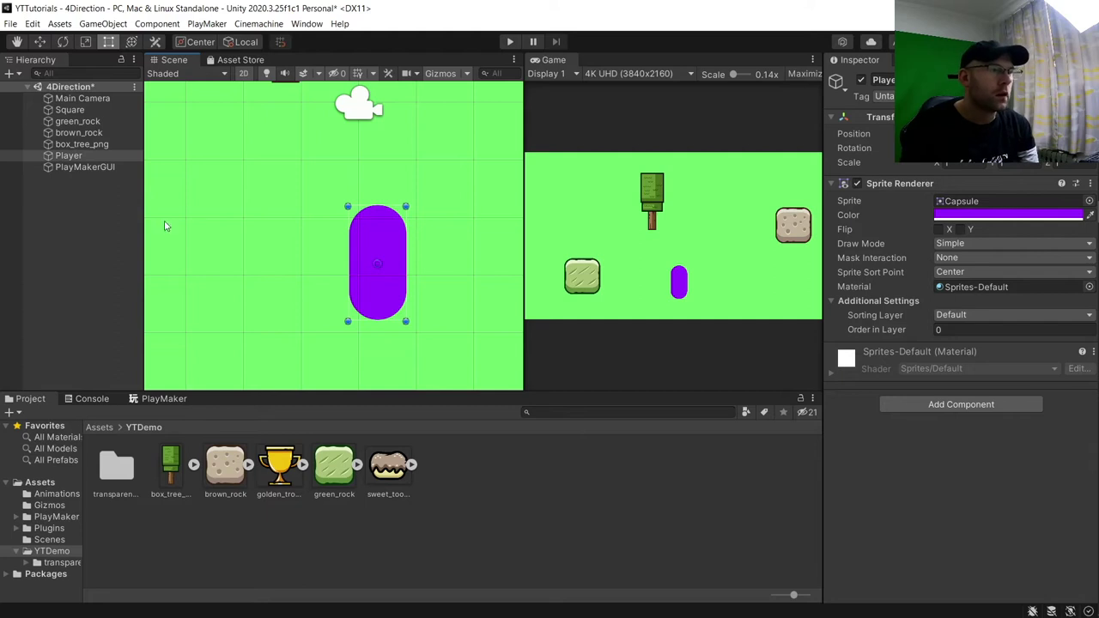
scroll(347, 253, down, 4)
middle_drag(344, 264, 343, 276)
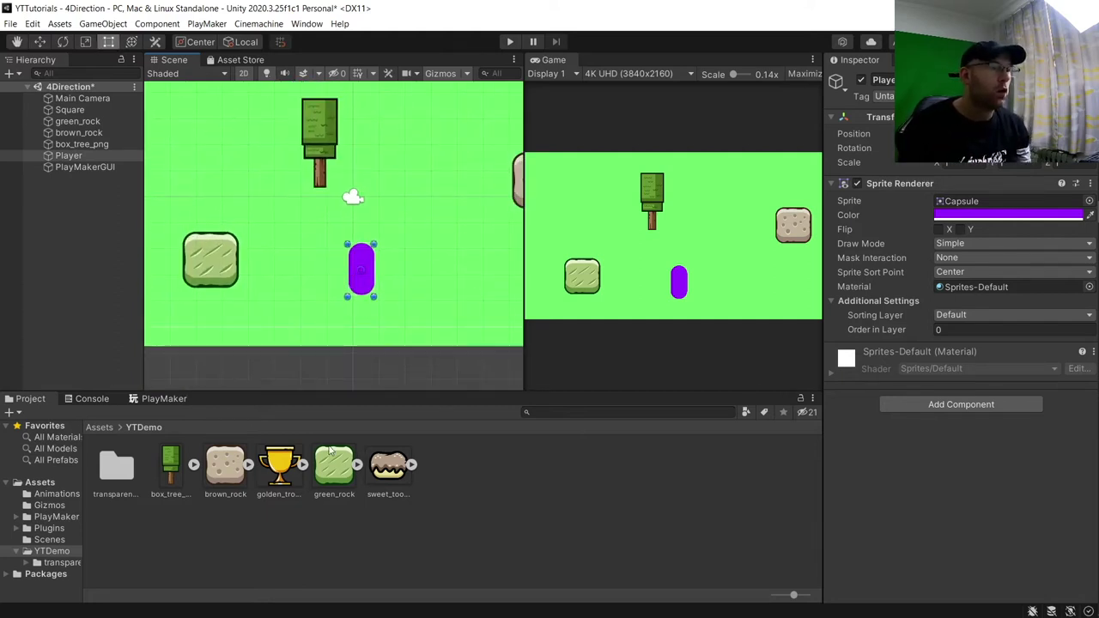
click(973, 404)
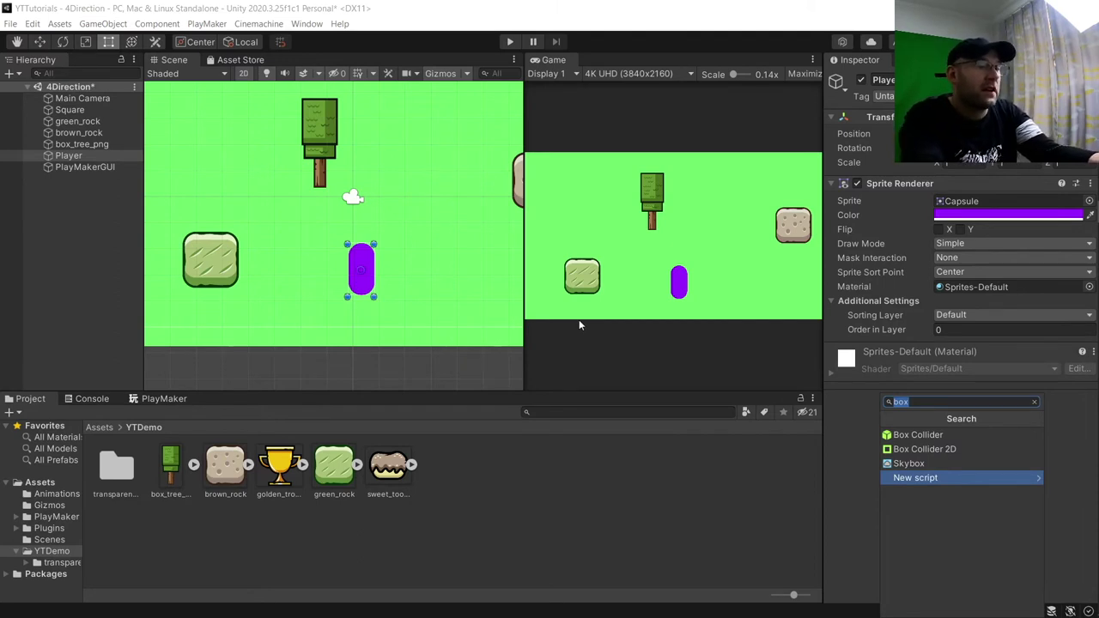
Step: Add a Polygon Collider 2D and a Rigidbody 2D to the Player
text(Pol)
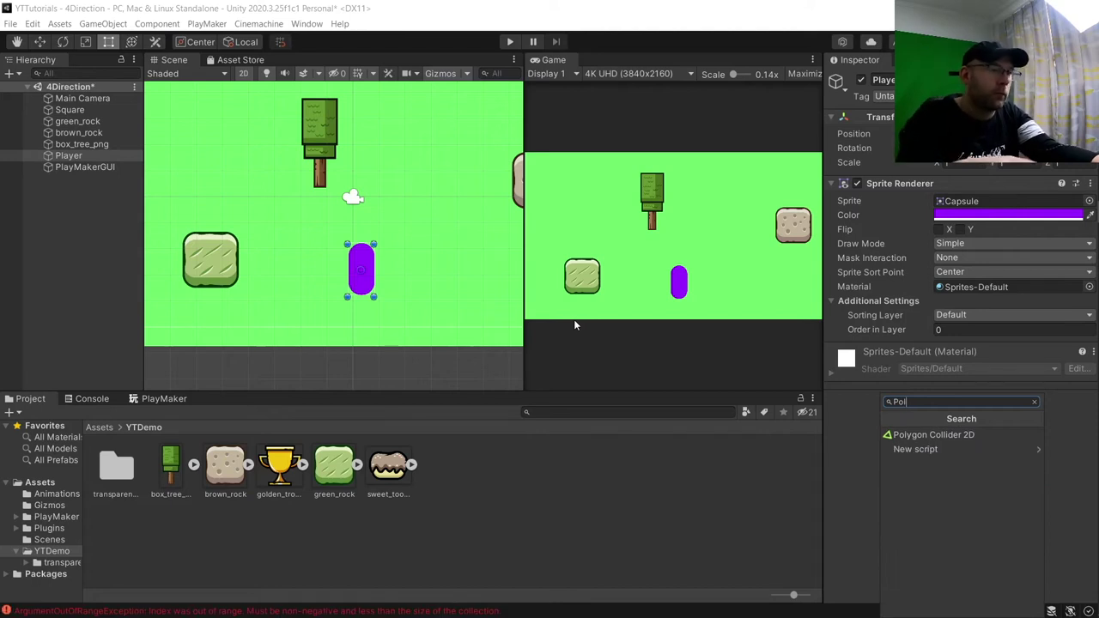
click(914, 433)
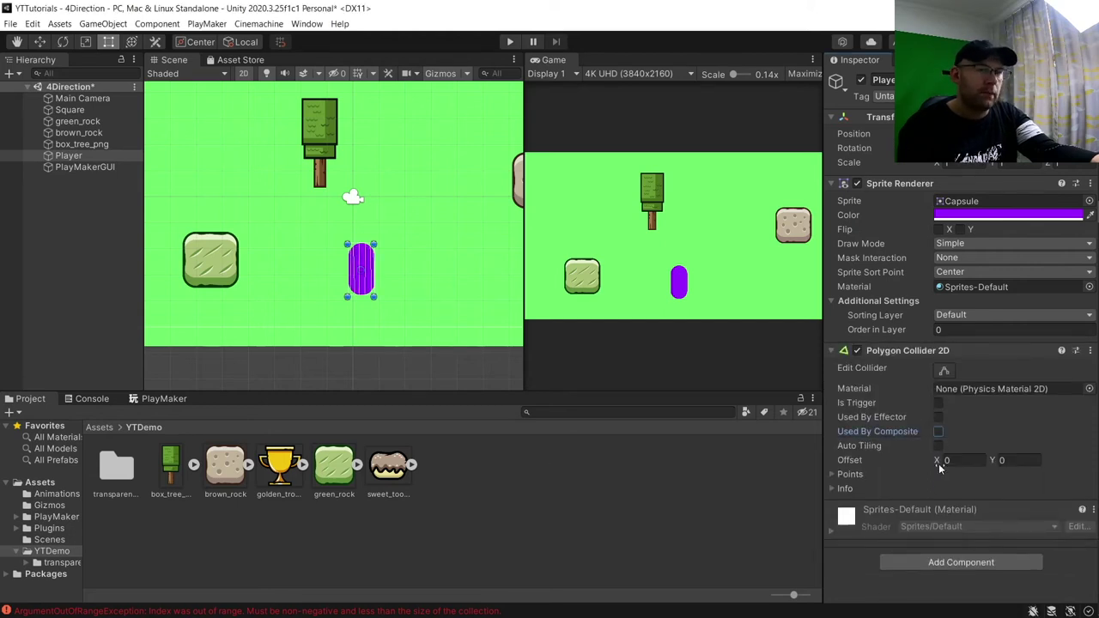
click(912, 563)
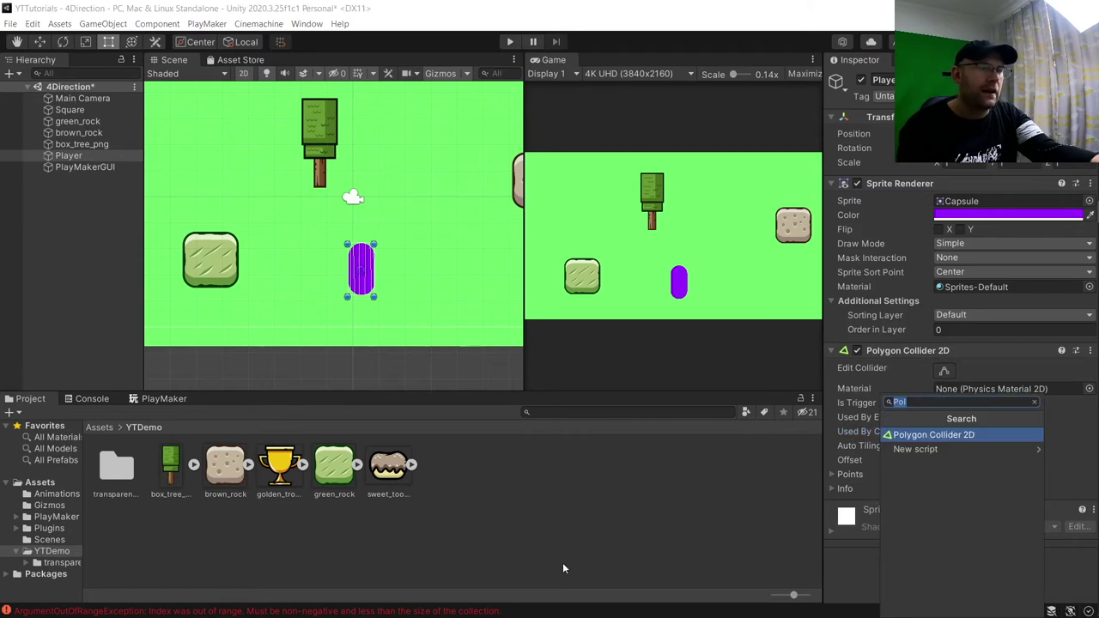
text(rigi)
key(Down)
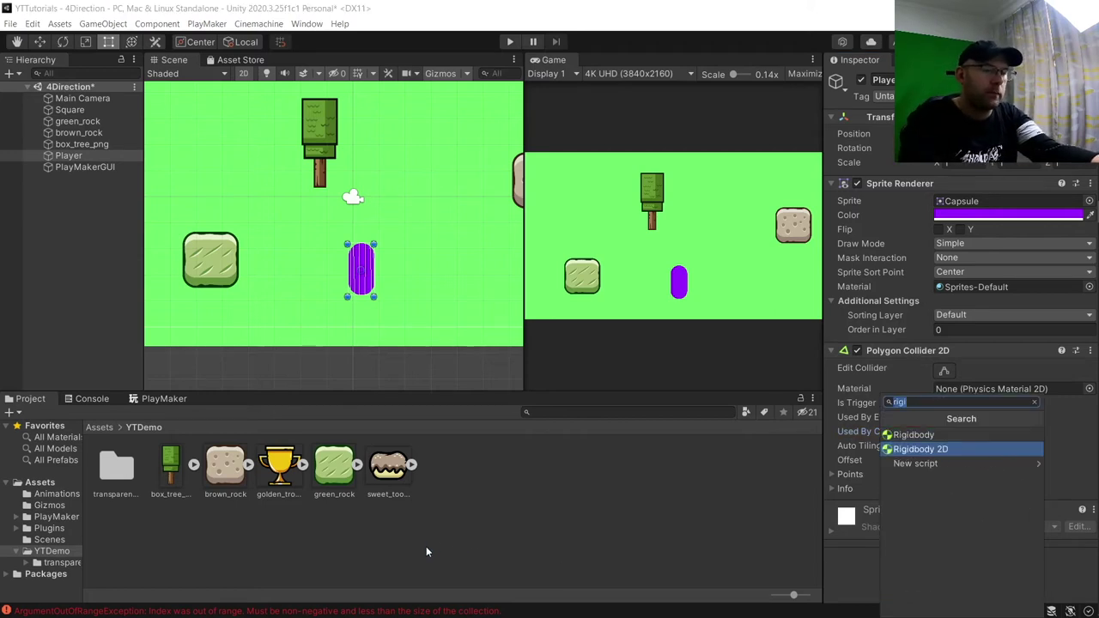
key(Return)
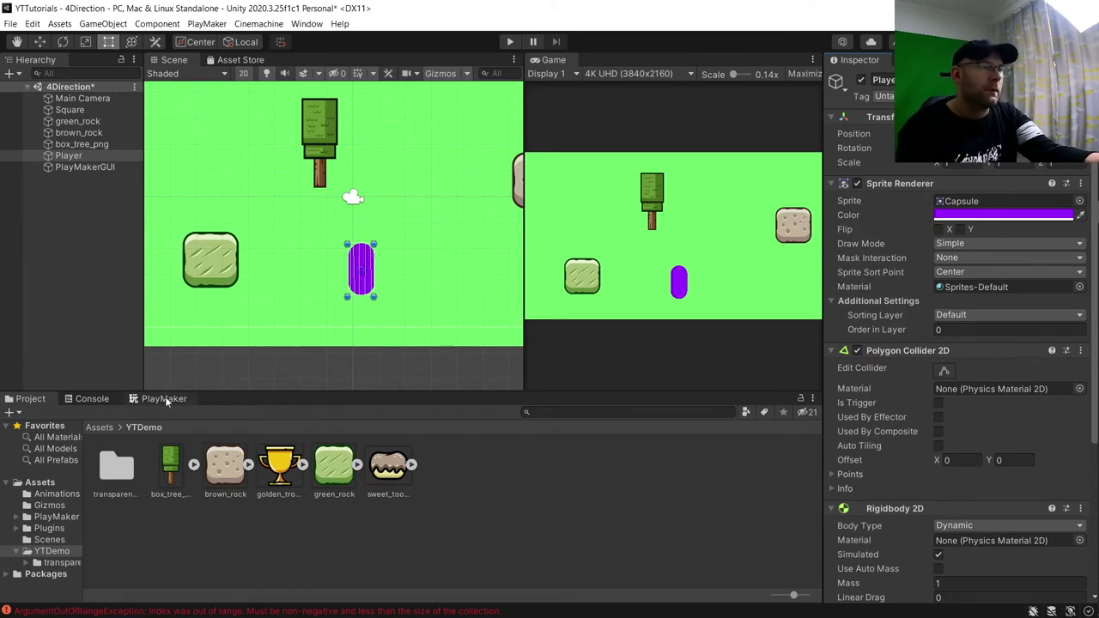
Step: Set the Rigidbody 2D Gravity Scale to 0 and freeze Z rotation
scroll(931, 440, down, 5)
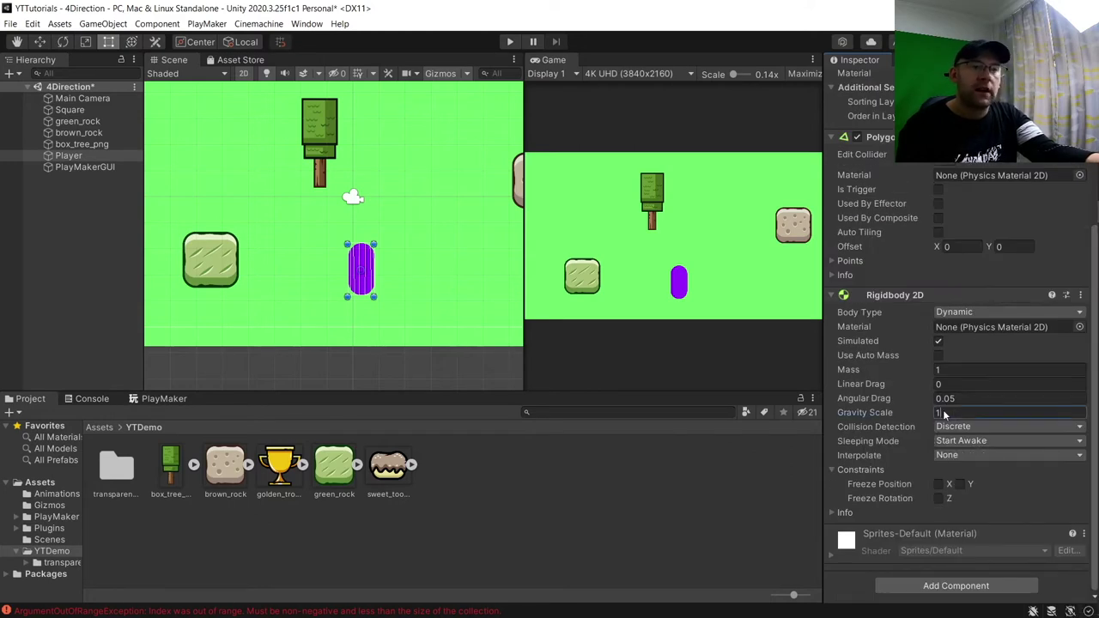
click(944, 414)
text(0)
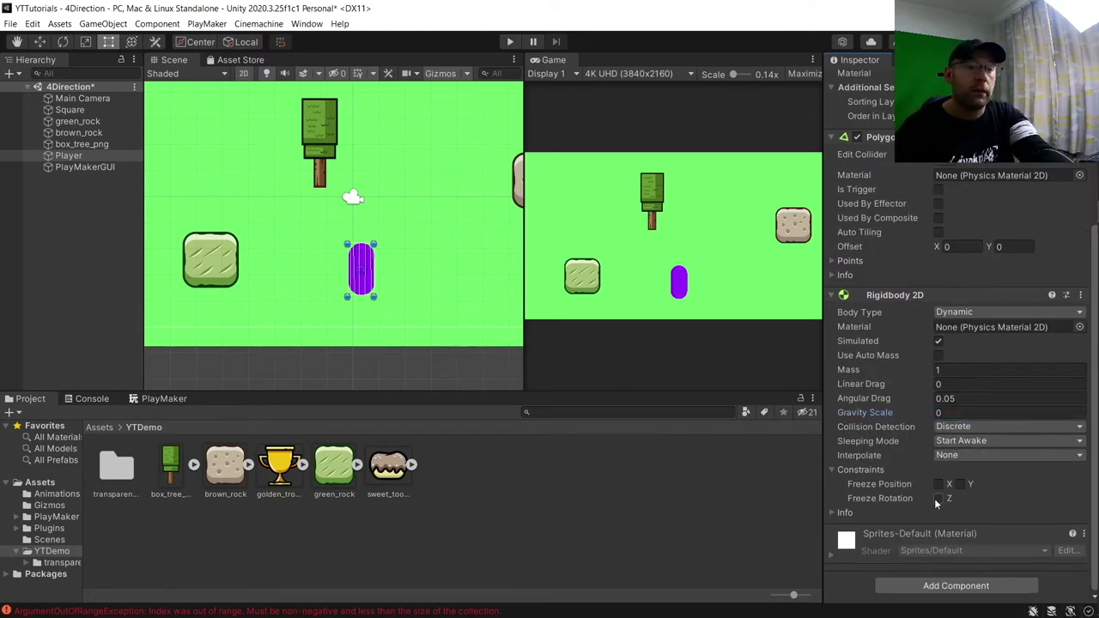
click(938, 499)
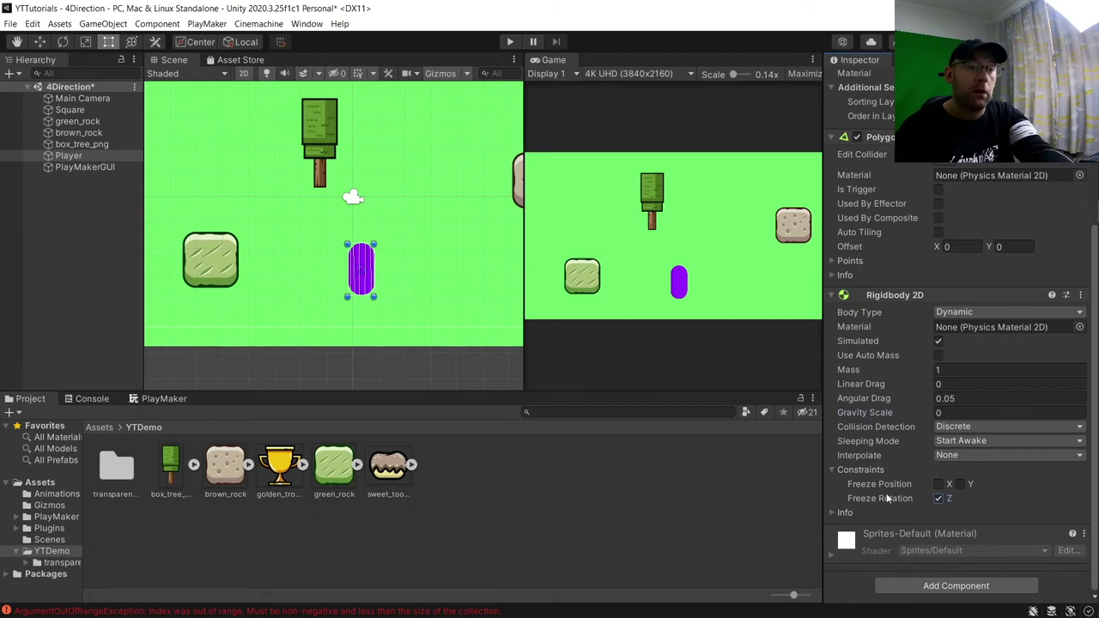
click(830, 469)
click(839, 499)
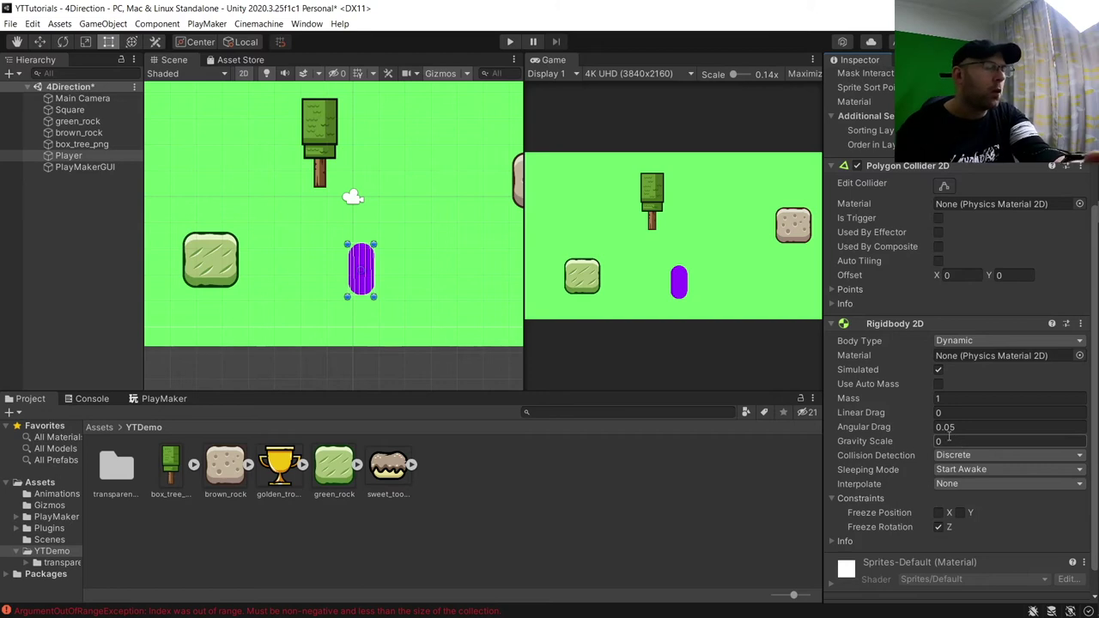
click(144, 399)
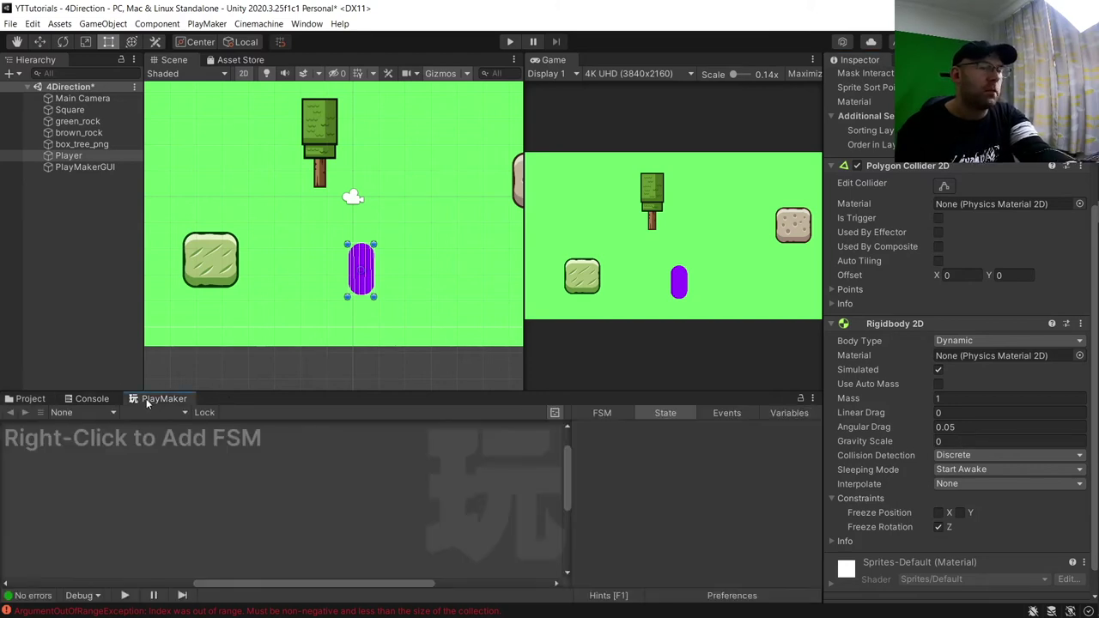
Step: Add a PlayMaker FSM to the Player and create a second state
right_click(105, 470)
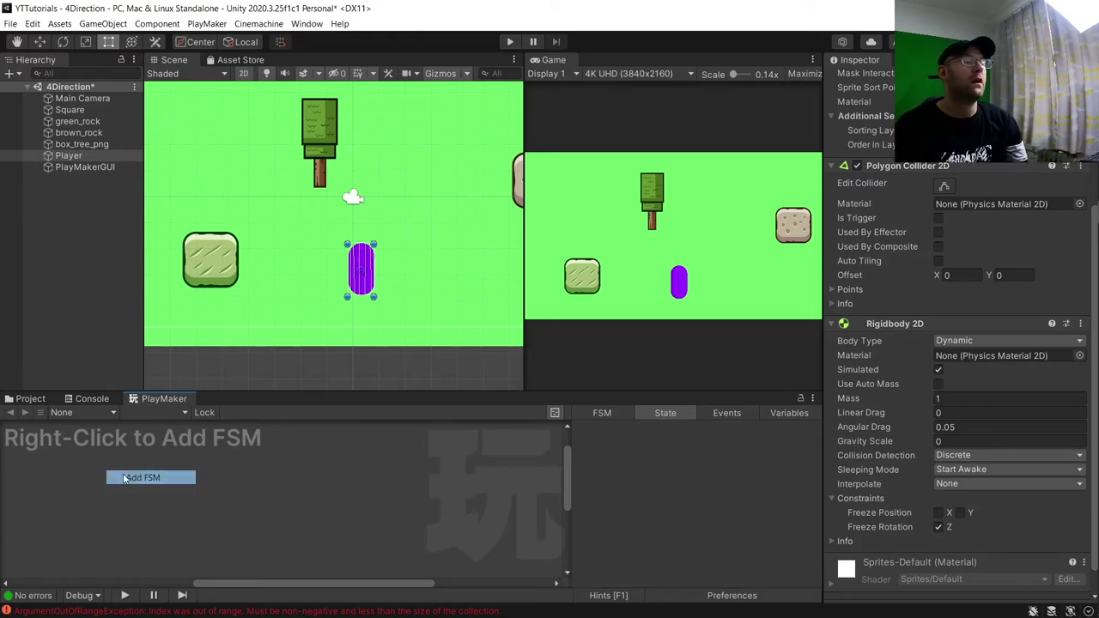
click(136, 476)
right_click(241, 544)
click(299, 388)
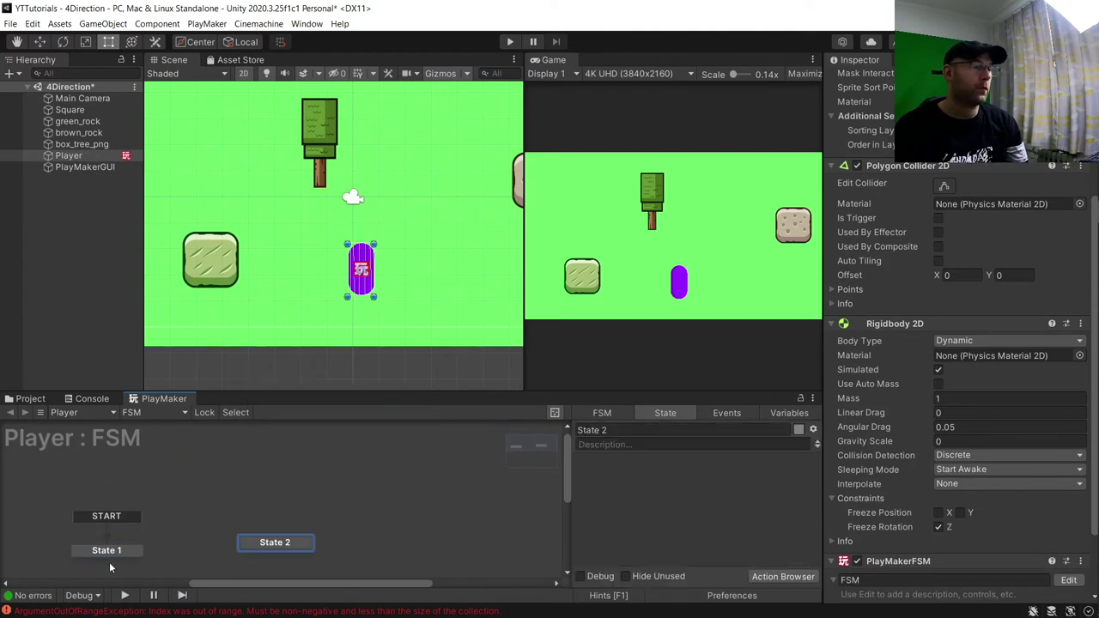
Step: Rename the two states Translate and GetAxis
click(101, 550)
click(675, 429)
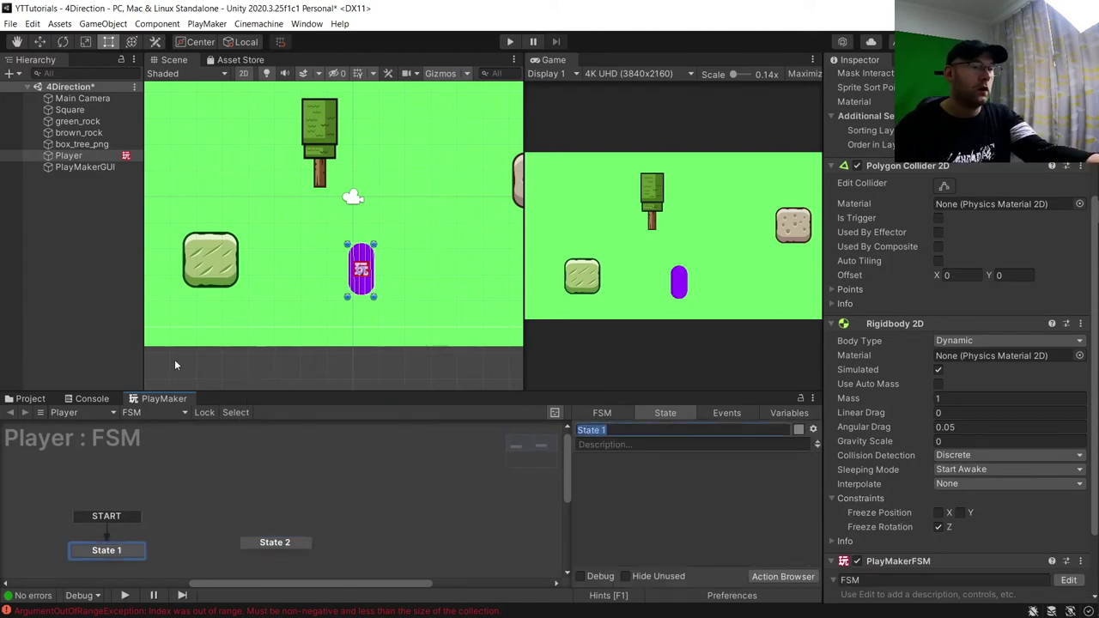
text(Transla)
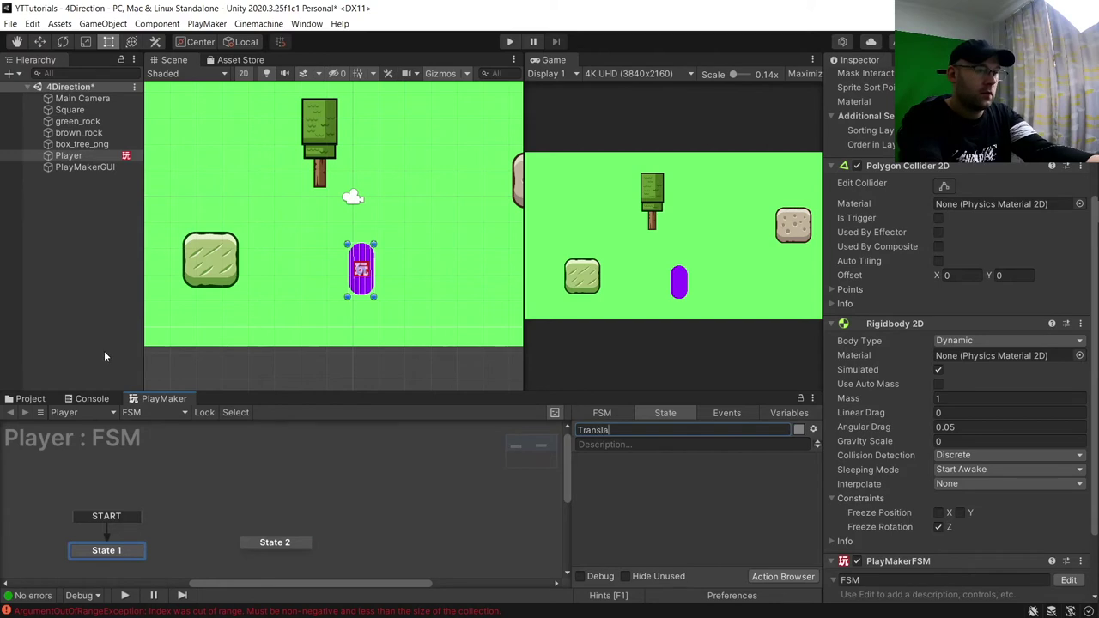
text(te)
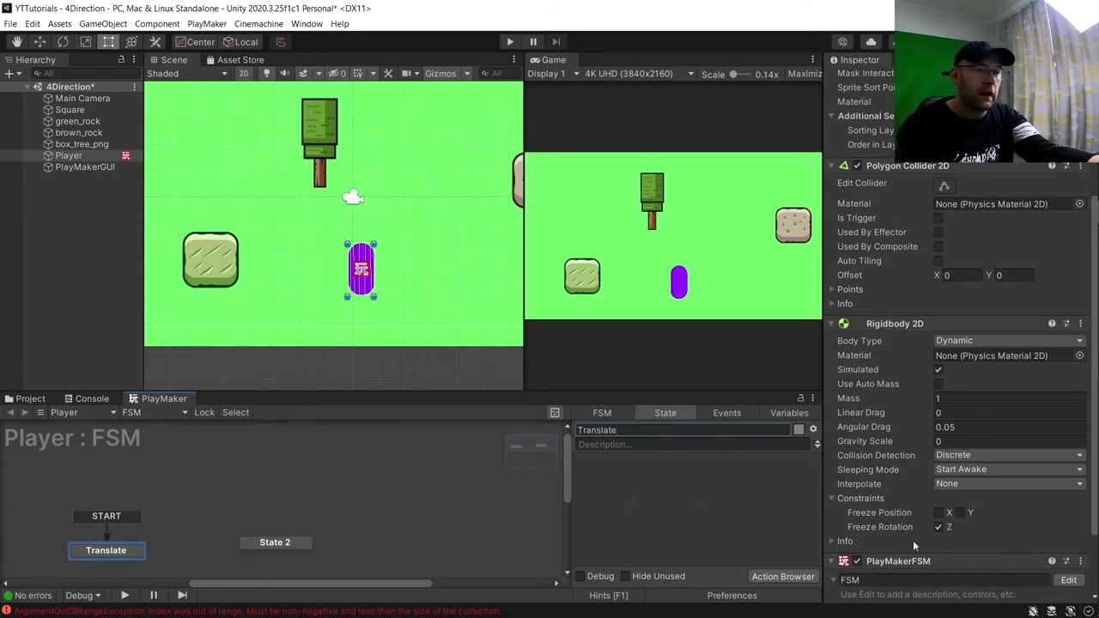
click(255, 542)
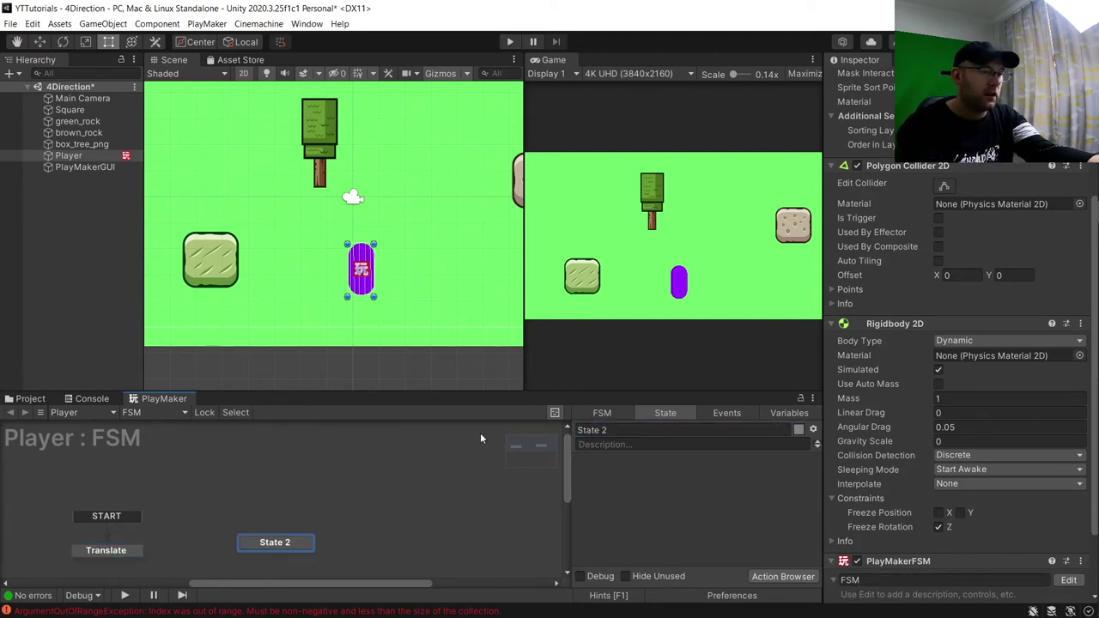
text(Get)
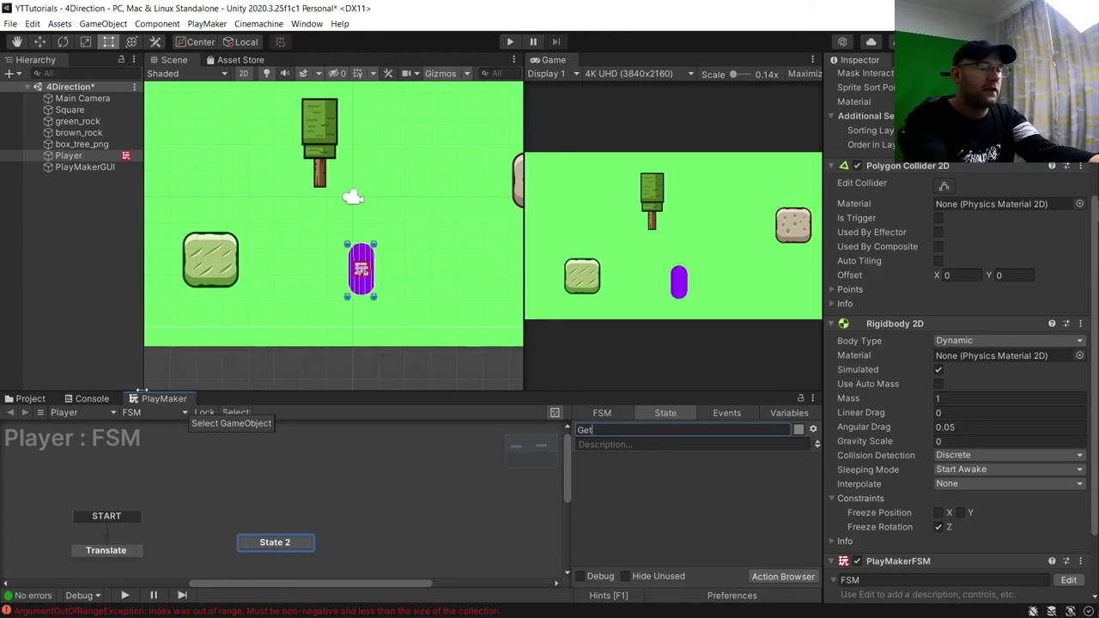
text(Axis)
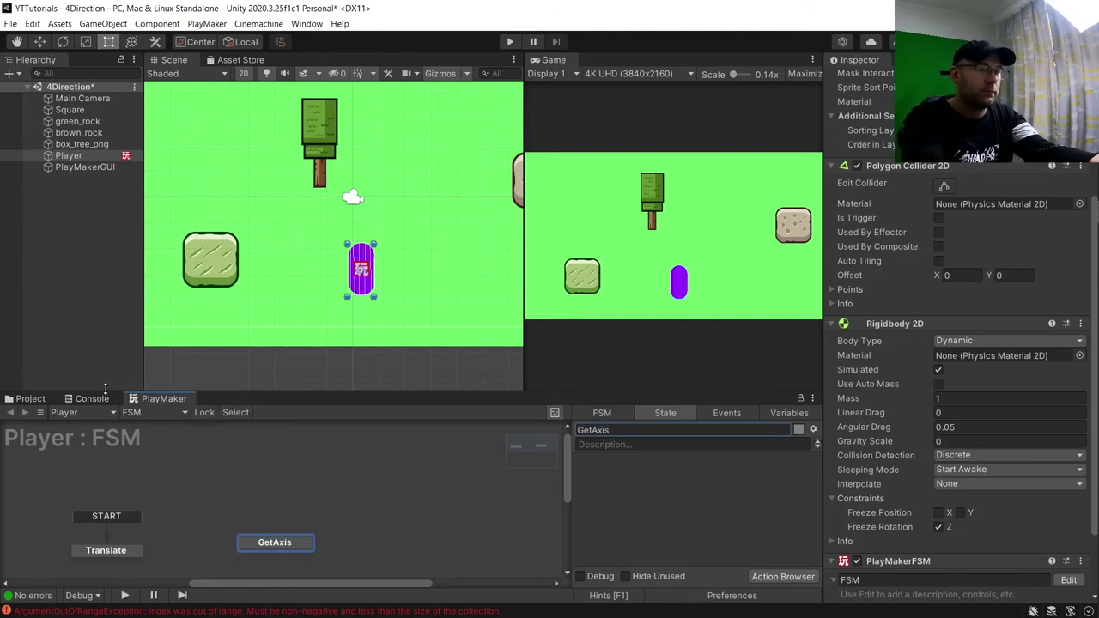
Step: Place the two states side by side and give Translate a FINISHED transition
drag(119, 553, 134, 529)
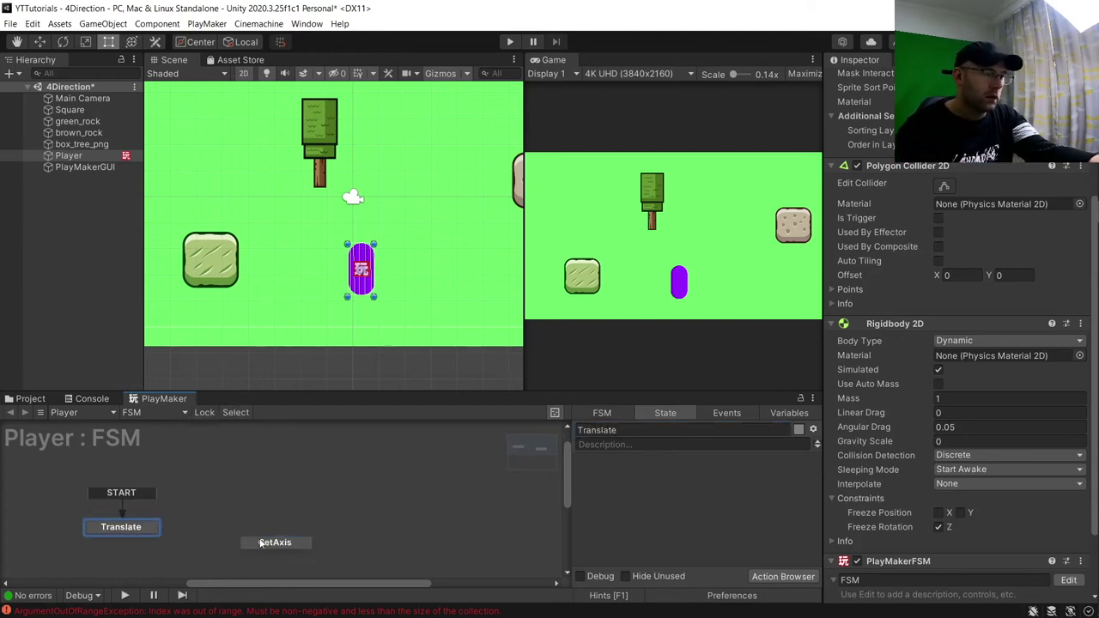
drag(275, 541, 241, 515)
right_click(144, 529)
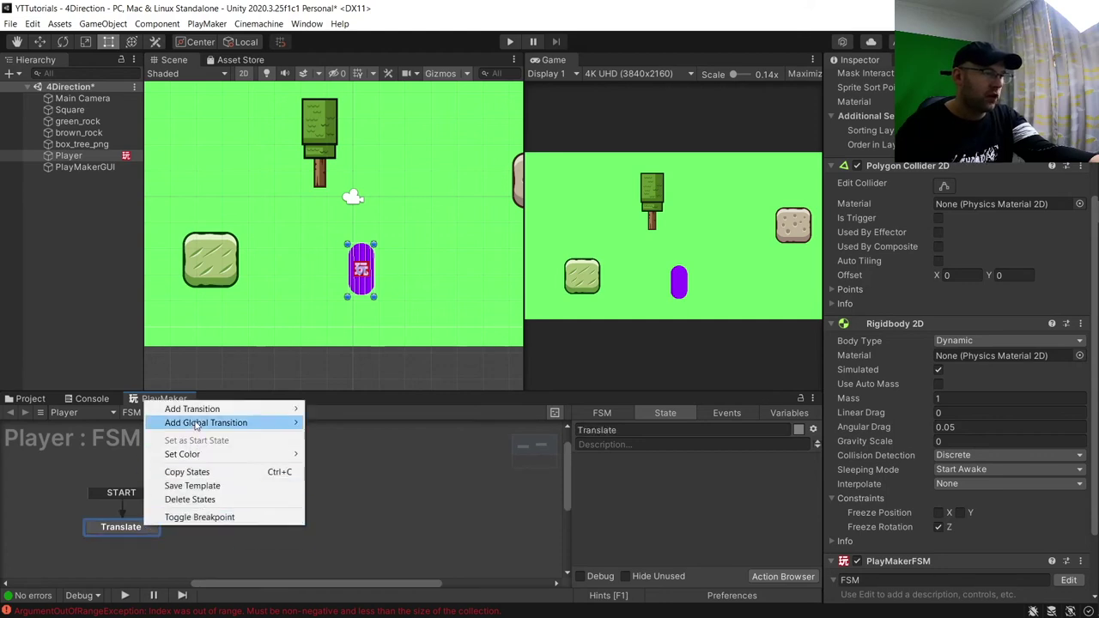
mouse_move(202, 409)
click(341, 409)
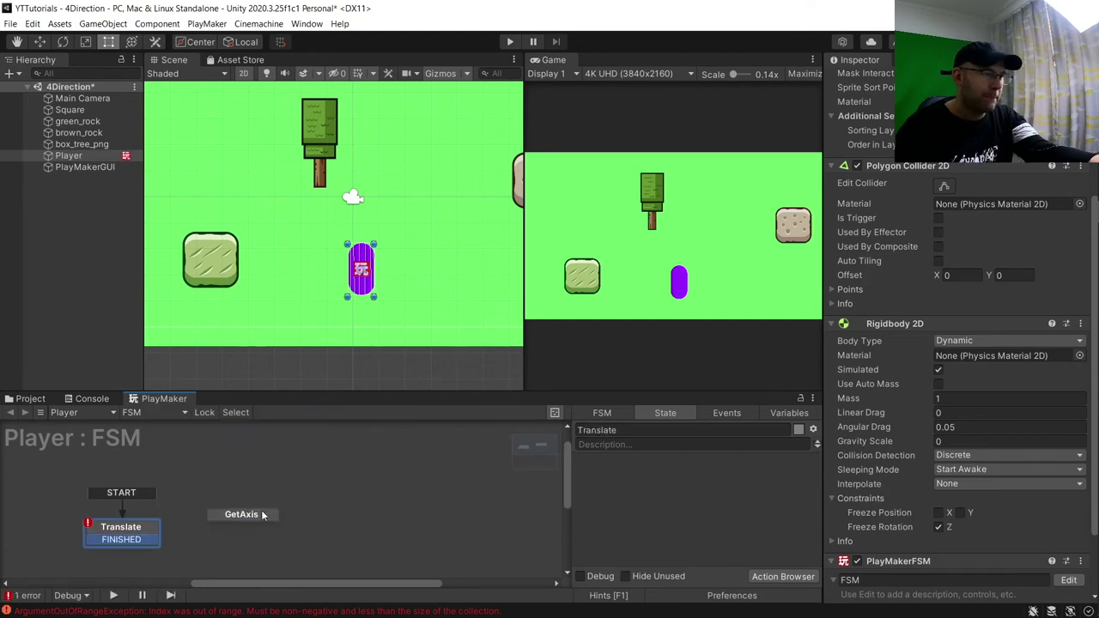
Step: Give GetAxis a FINISHED transition and connect the transitions between both states
right_click(259, 515)
mouse_move(318, 409)
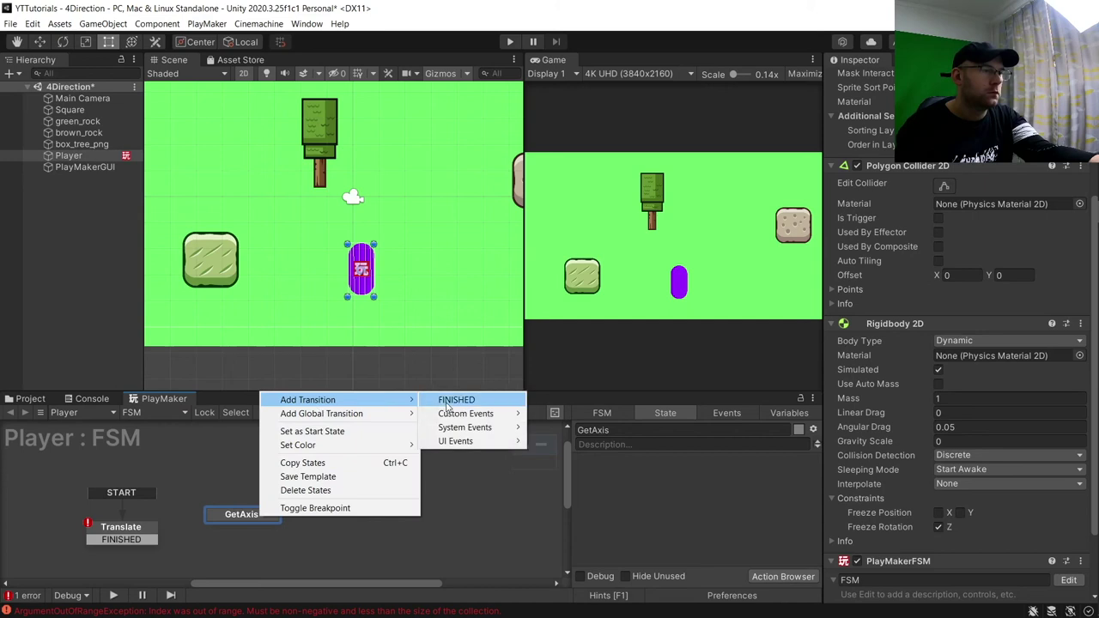
click(448, 399)
drag(146, 543, 121, 528)
Step: Add the Translate and Next Frame Event actions to the Translate state
click(781, 576)
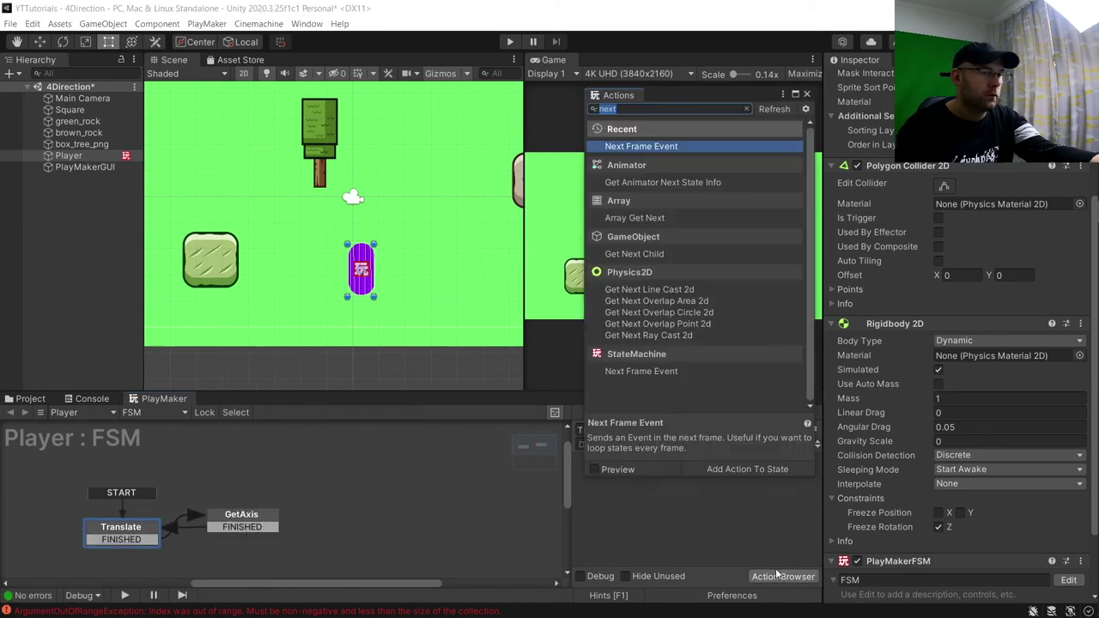
text(tra)
double_click(644, 148)
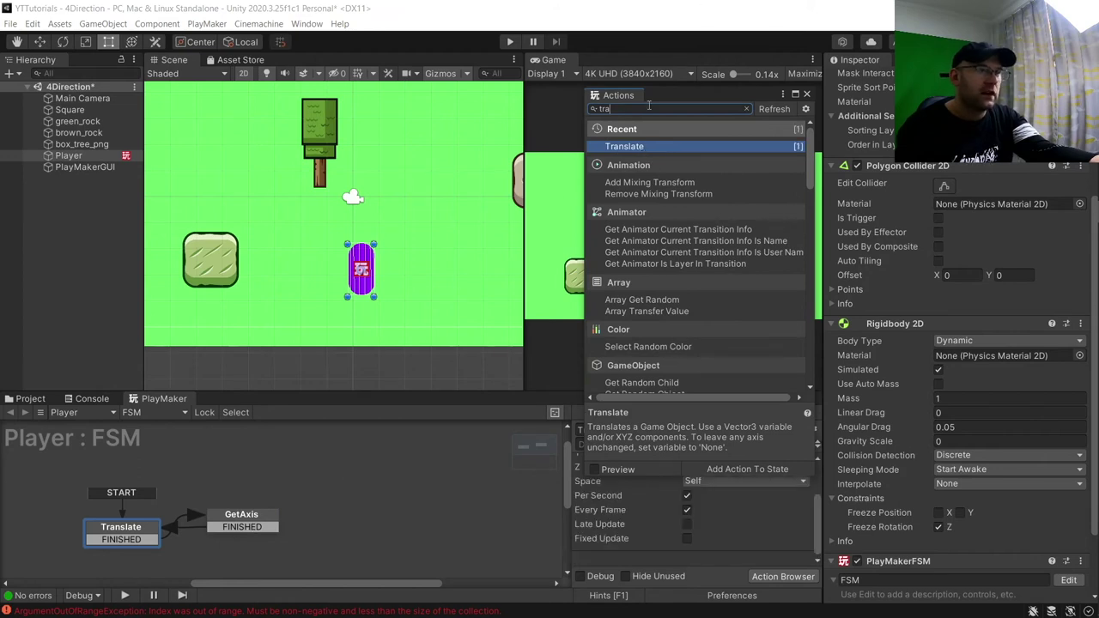
click(649, 109)
text(next)
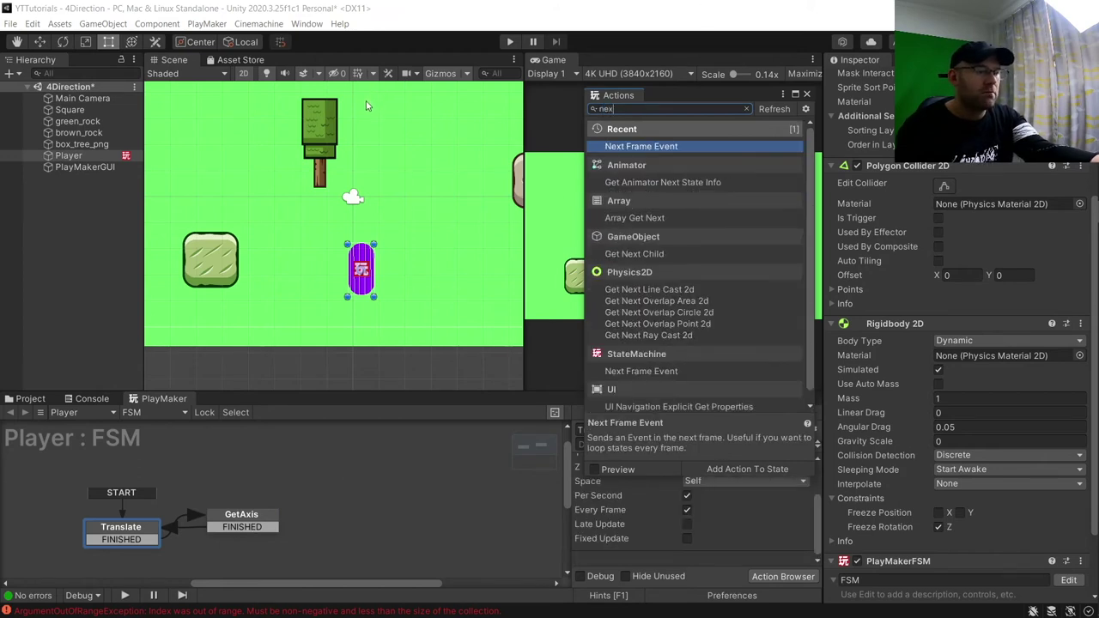
double_click(639, 145)
Step: Add Next Frame Event and Get Axis actions to the GetAxis state
click(254, 521)
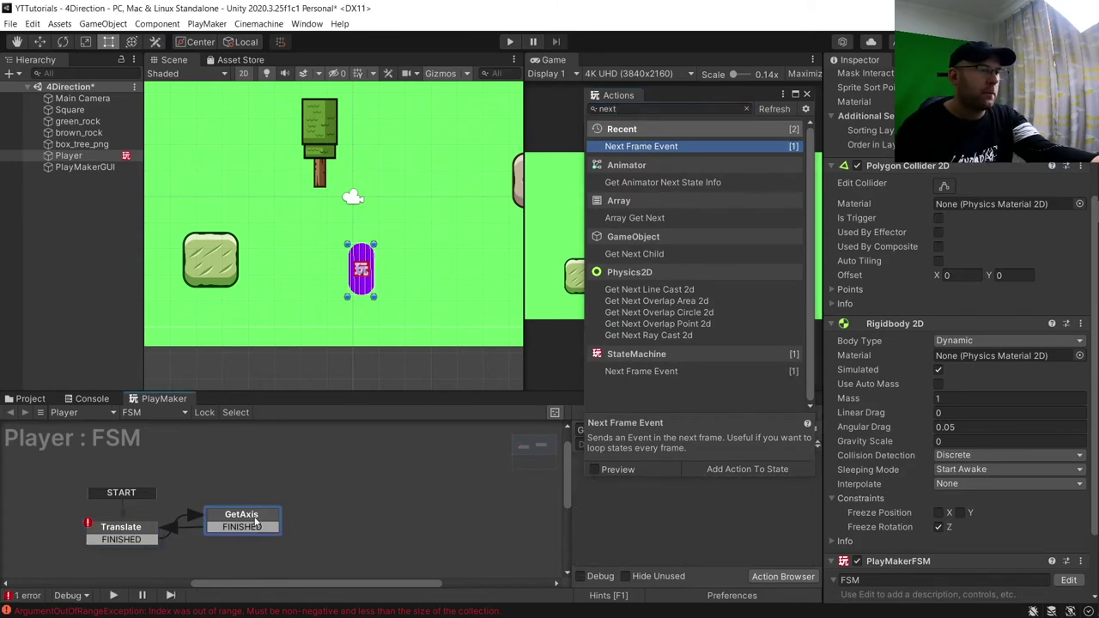
double_click(654, 146)
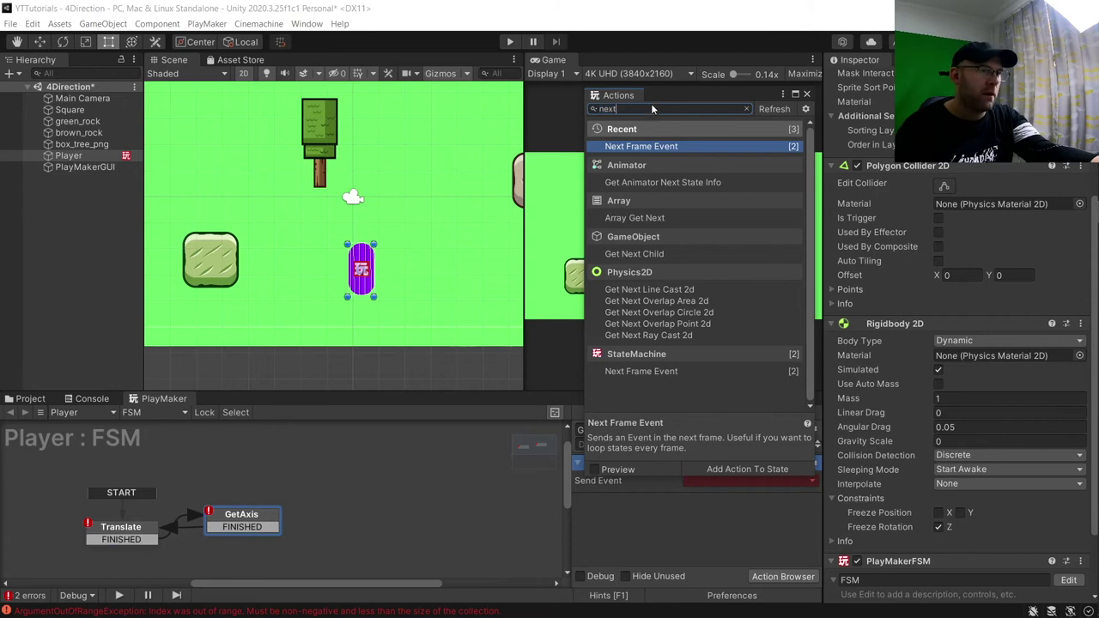
text(get a)
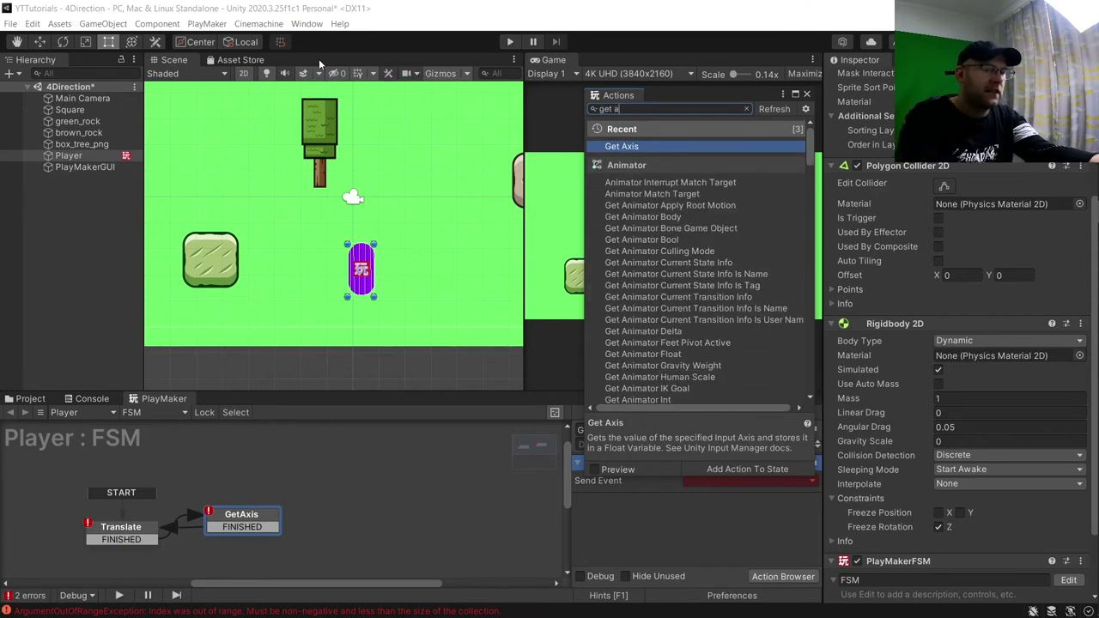
key(Return)
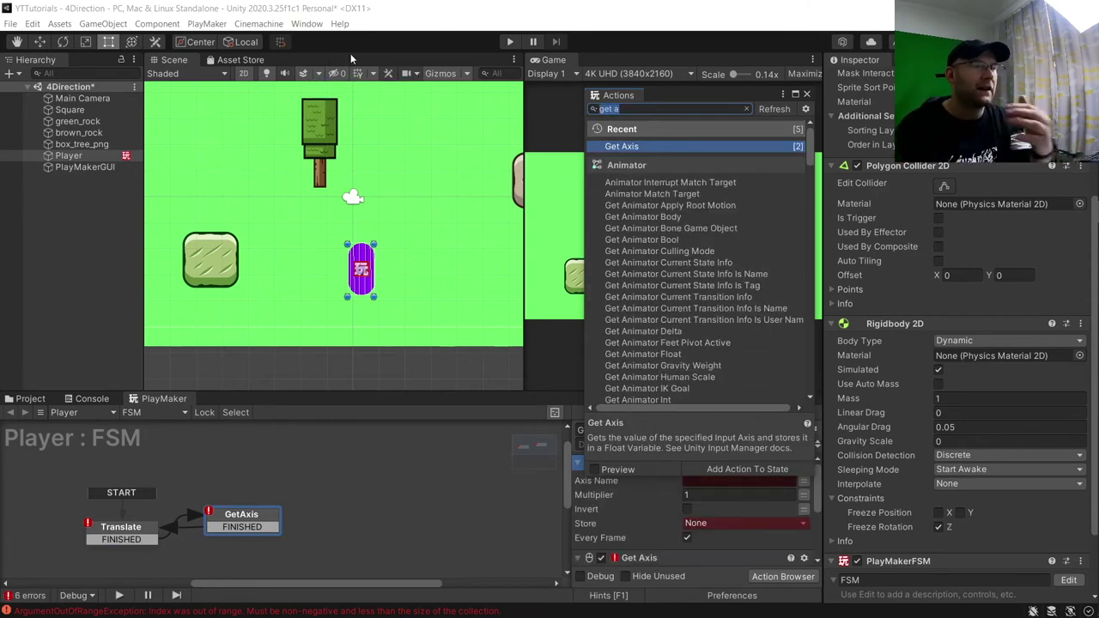
Step: Close the Action Browser and delete Next Frame Event from the Translate state
click(806, 93)
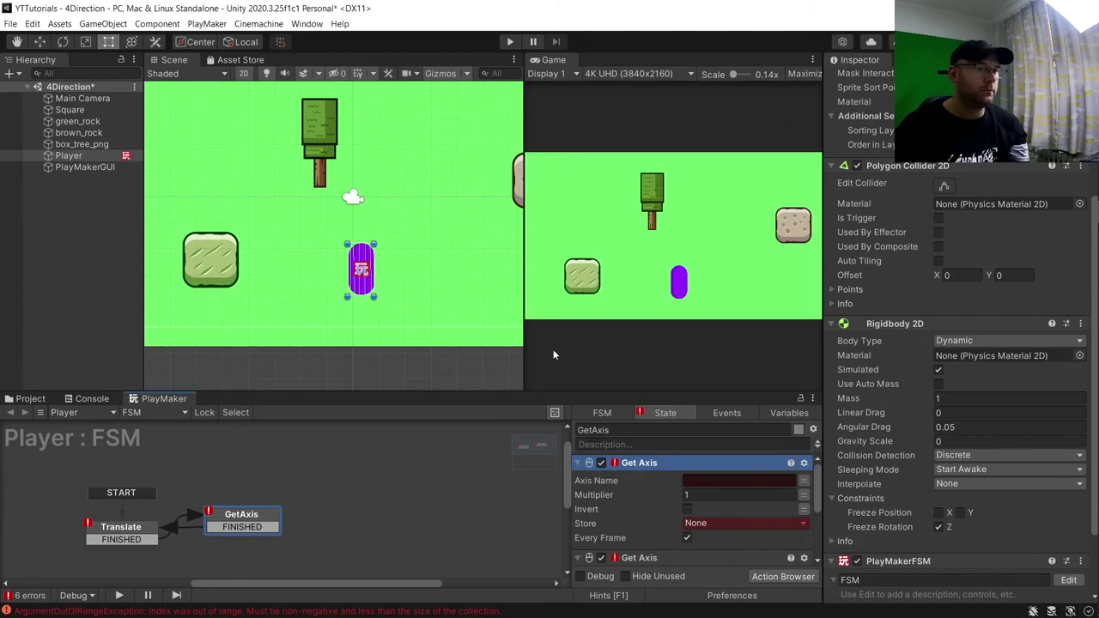
click(118, 526)
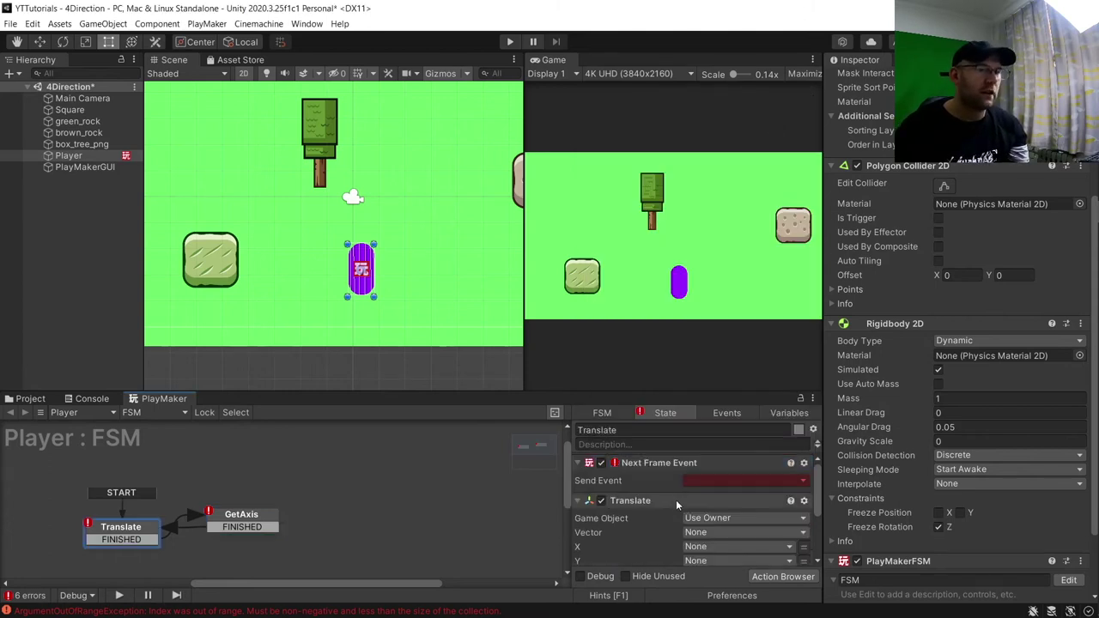
click(675, 471)
key(Delete)
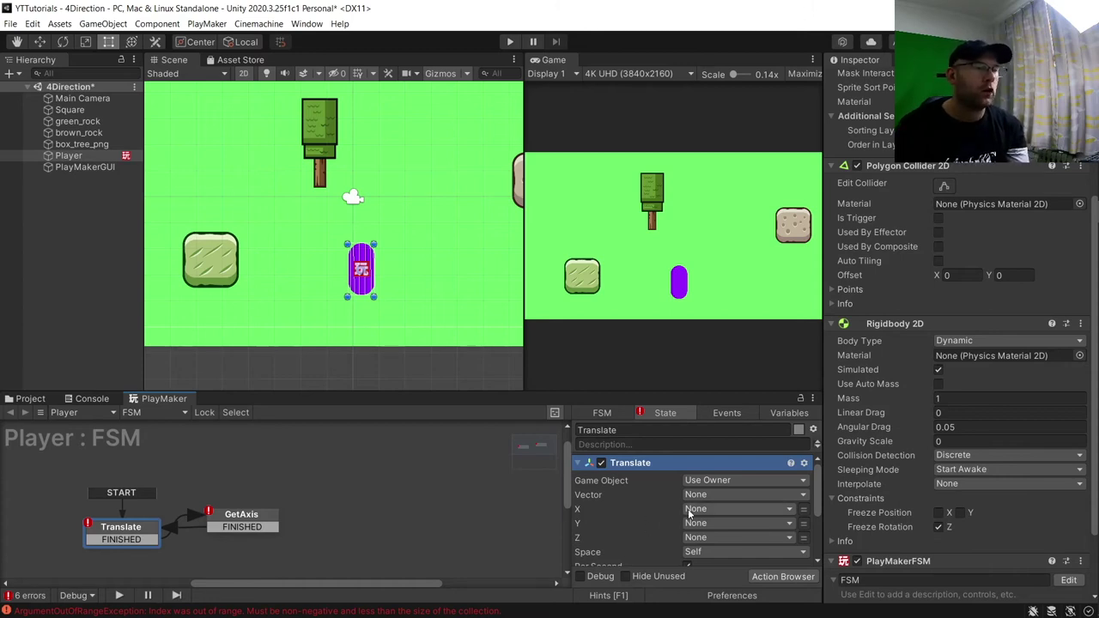
click(240, 513)
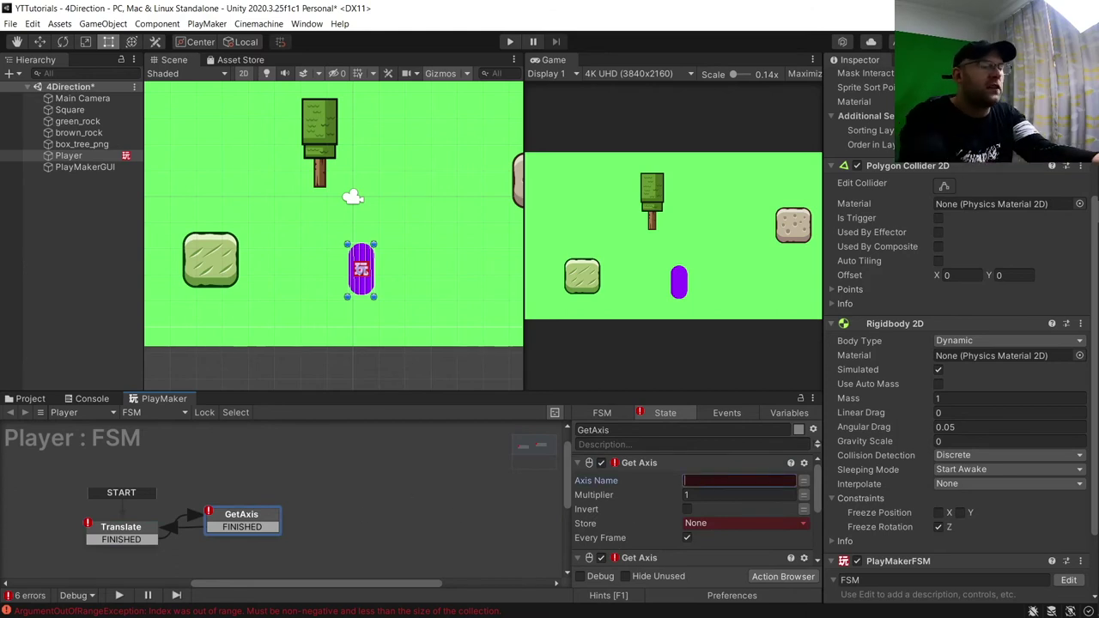
Step: Set the first Get Axis to Horizontal, multiplier 8, and create global variable PlayerX
text(Ho)
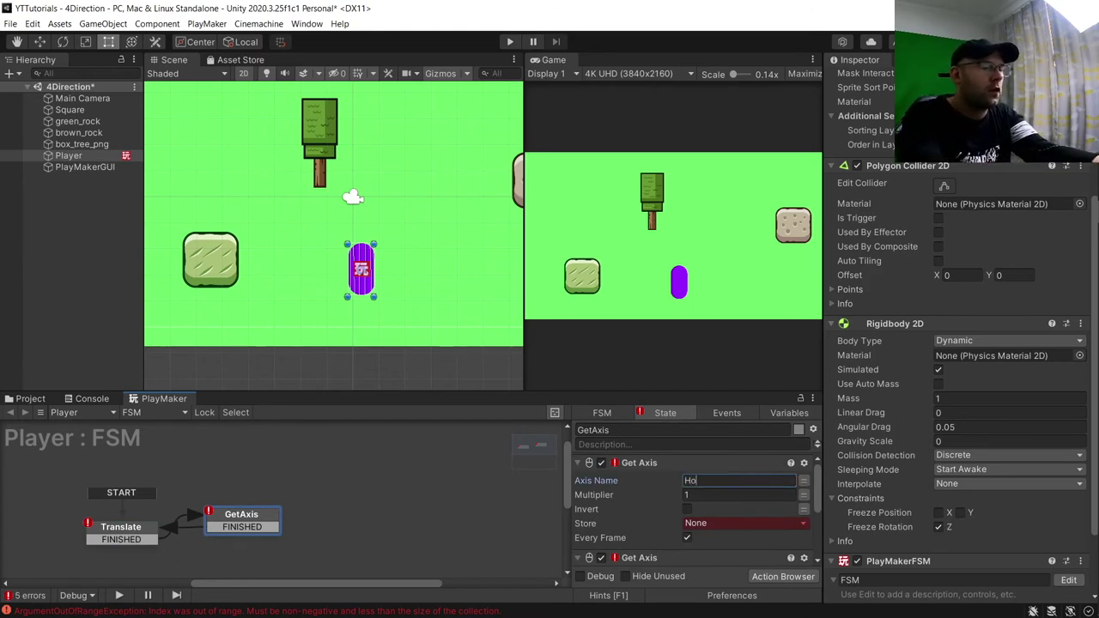
text(rizontal)
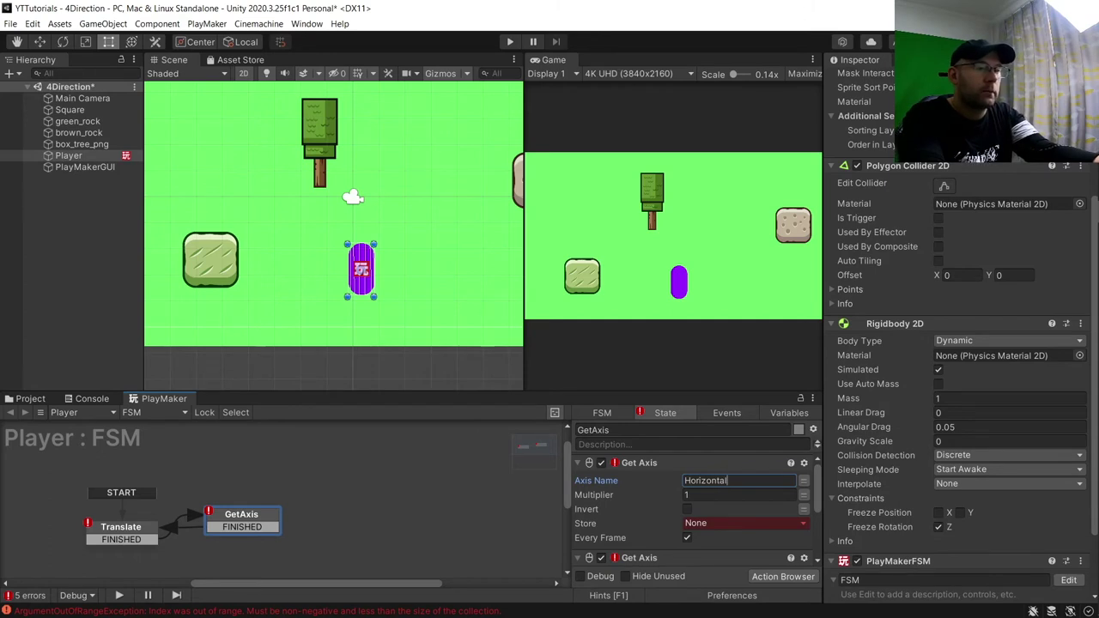
key(Tab)
text(8)
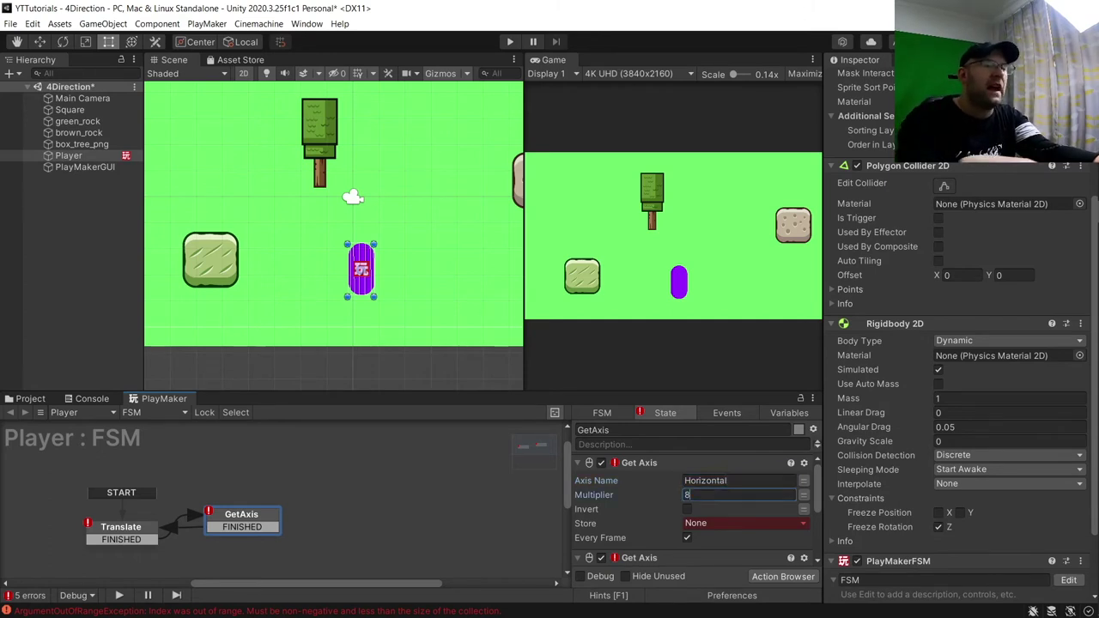
click(684, 522)
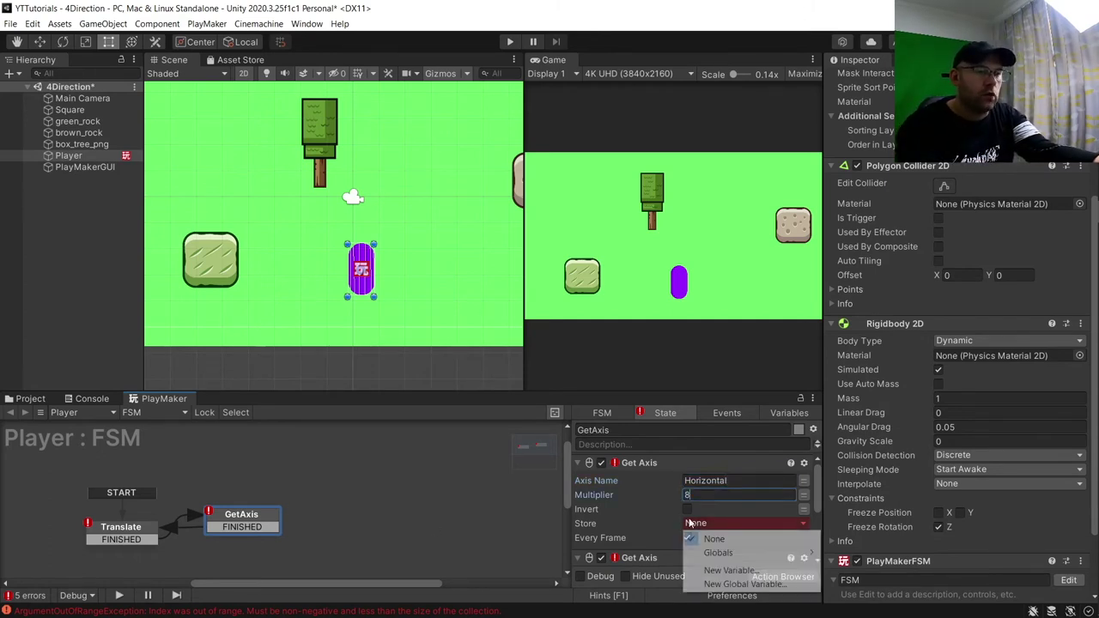
click(708, 584)
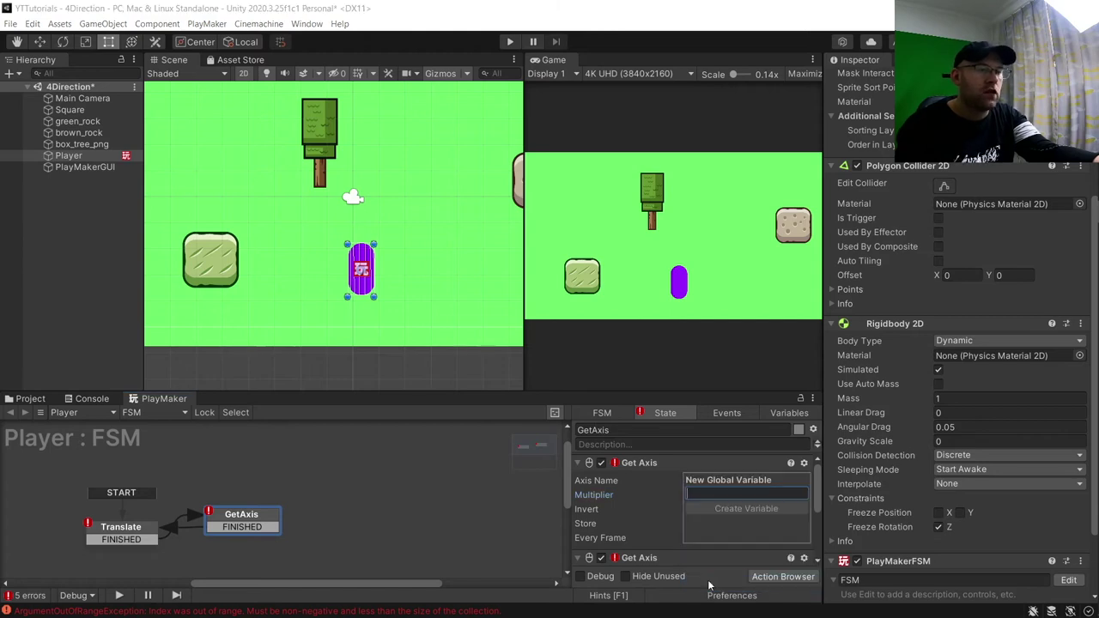
text(Plyer)
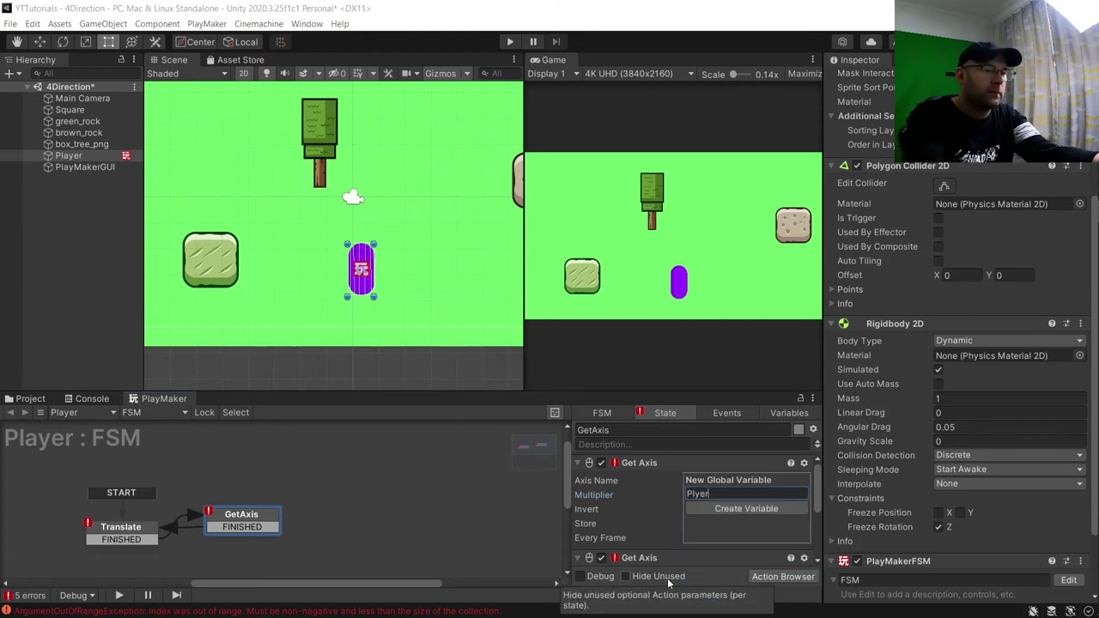
key(BackSpace)
key(BackSpace)
text(ayer)
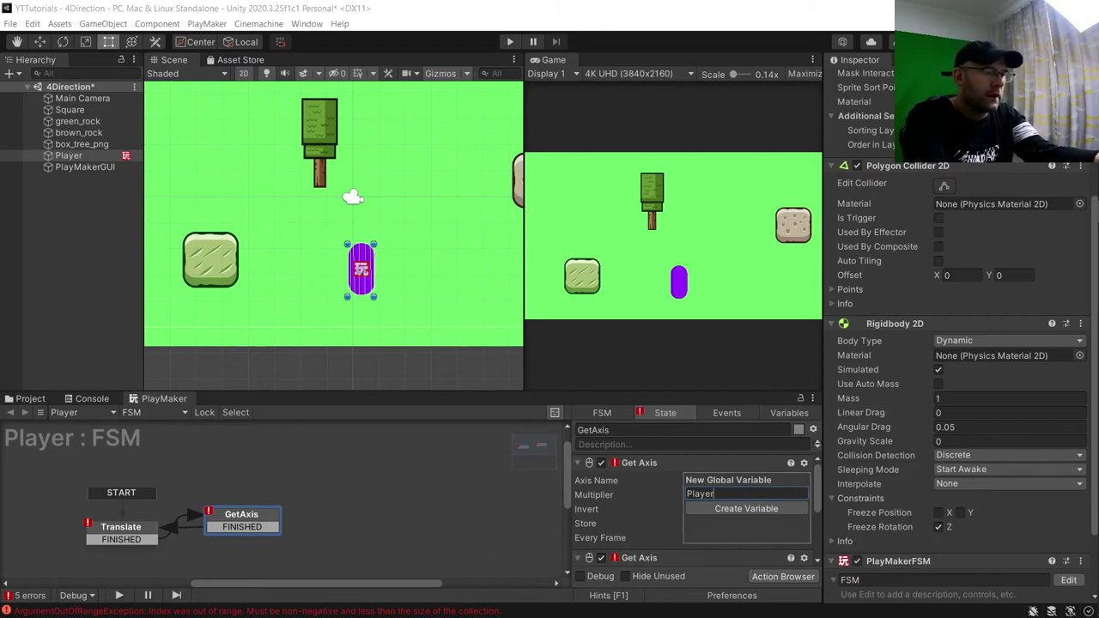
text(X)
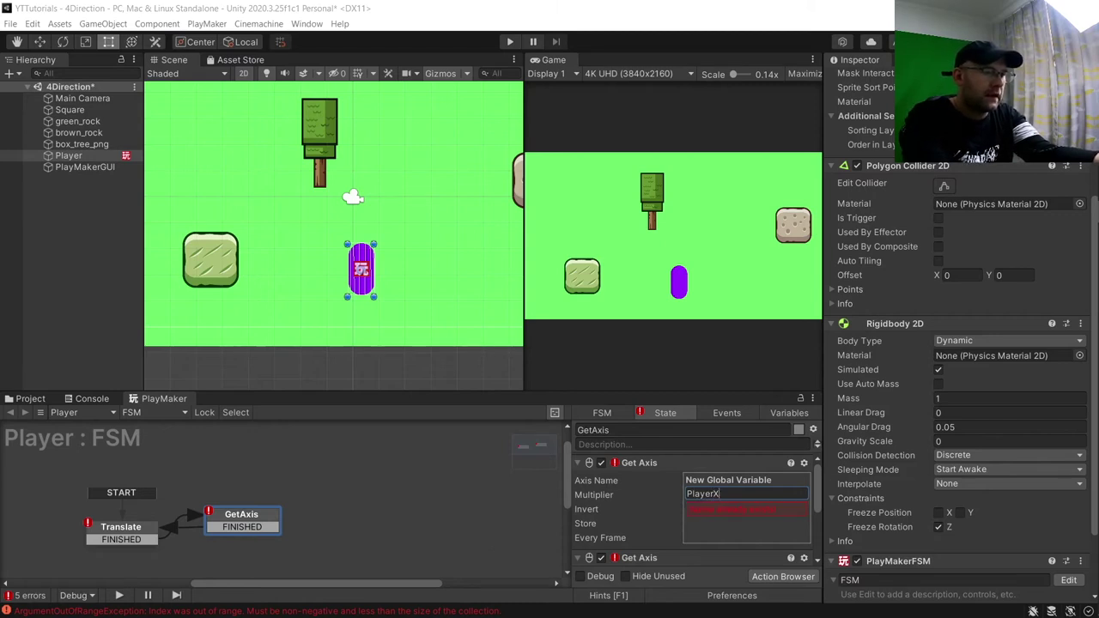
text(p)
key(BackSpace)
key(BackSpace)
key(BackSpace)
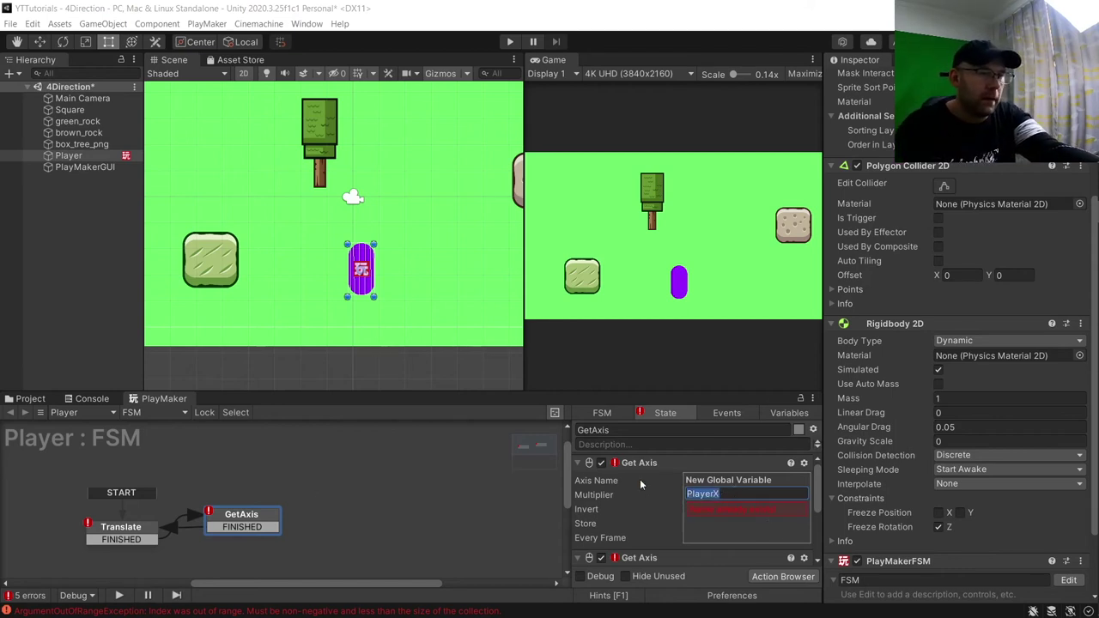
click(656, 496)
Step: Store the horizontal axis value in the global PlayerX
click(790, 523)
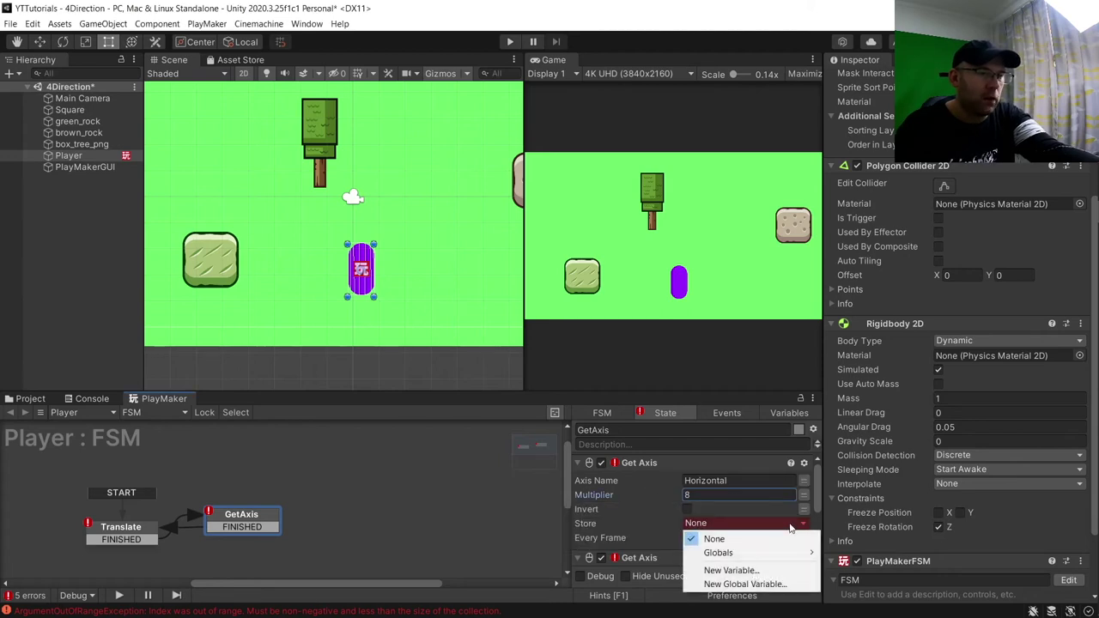
mouse_move(773, 550)
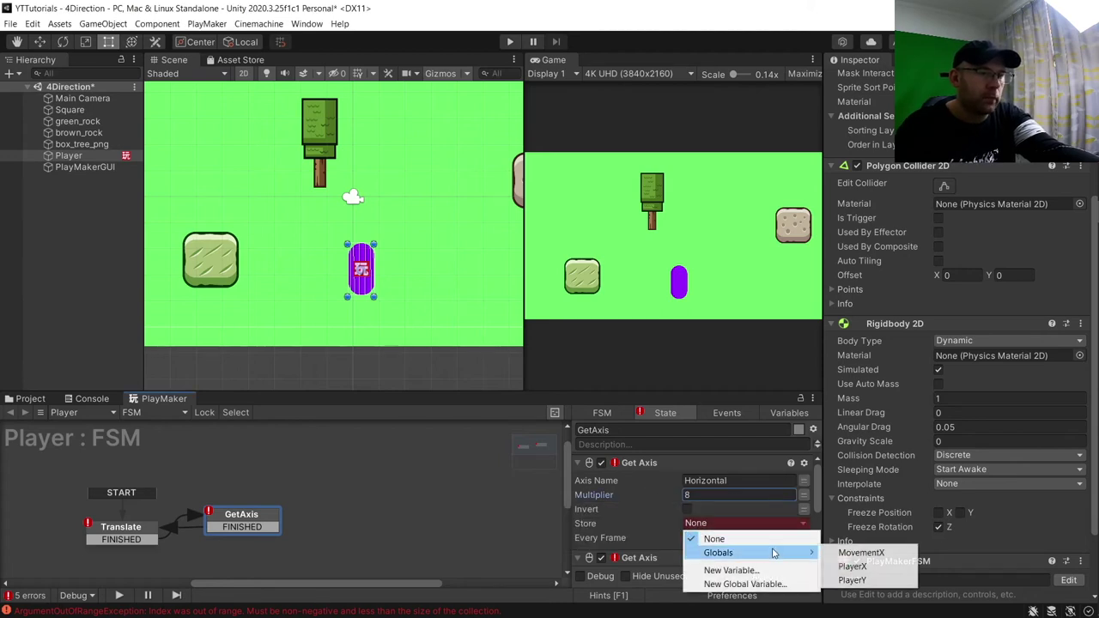
click(854, 567)
scroll(752, 508, down, 3)
click(723, 495)
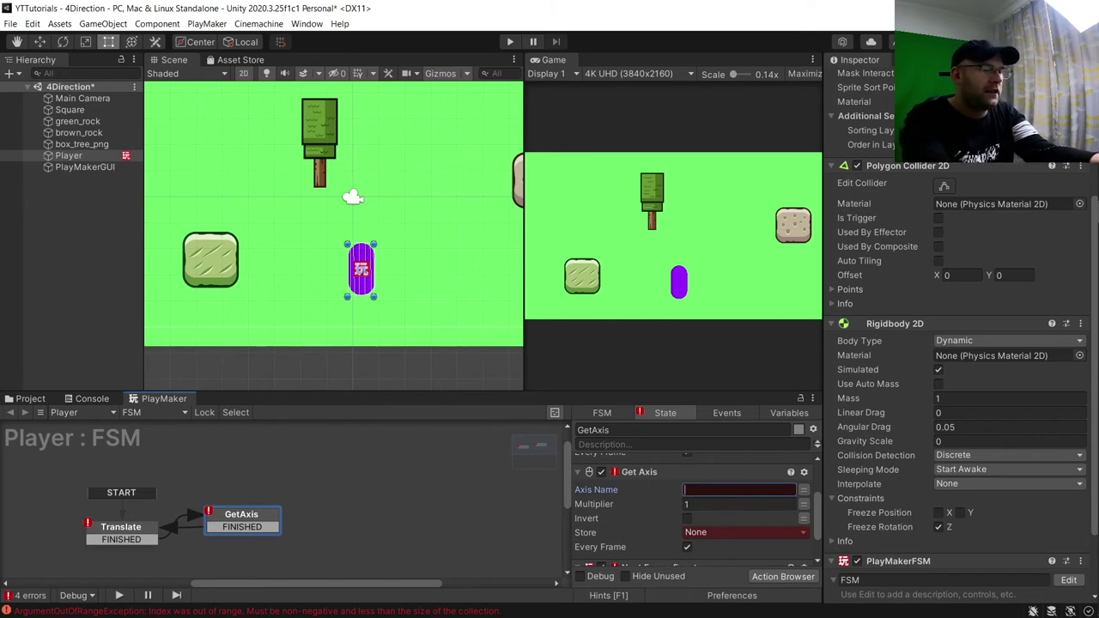
Step: Set the second Get Axis to Vertical, multiplier 8, stored in global PlayerY
text(Ver)
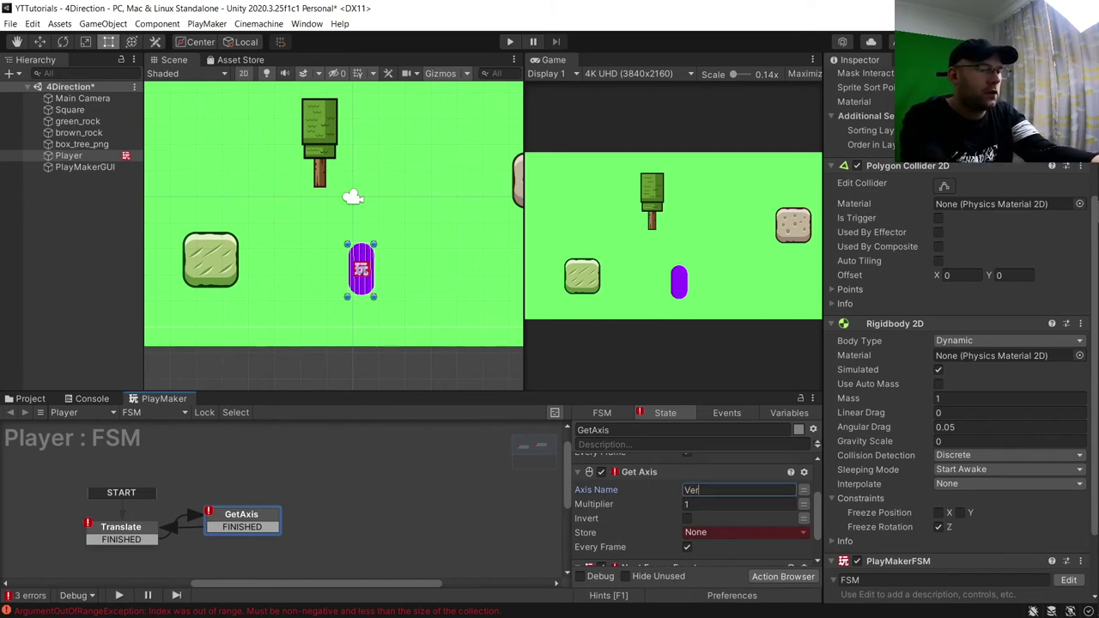
text(tical)
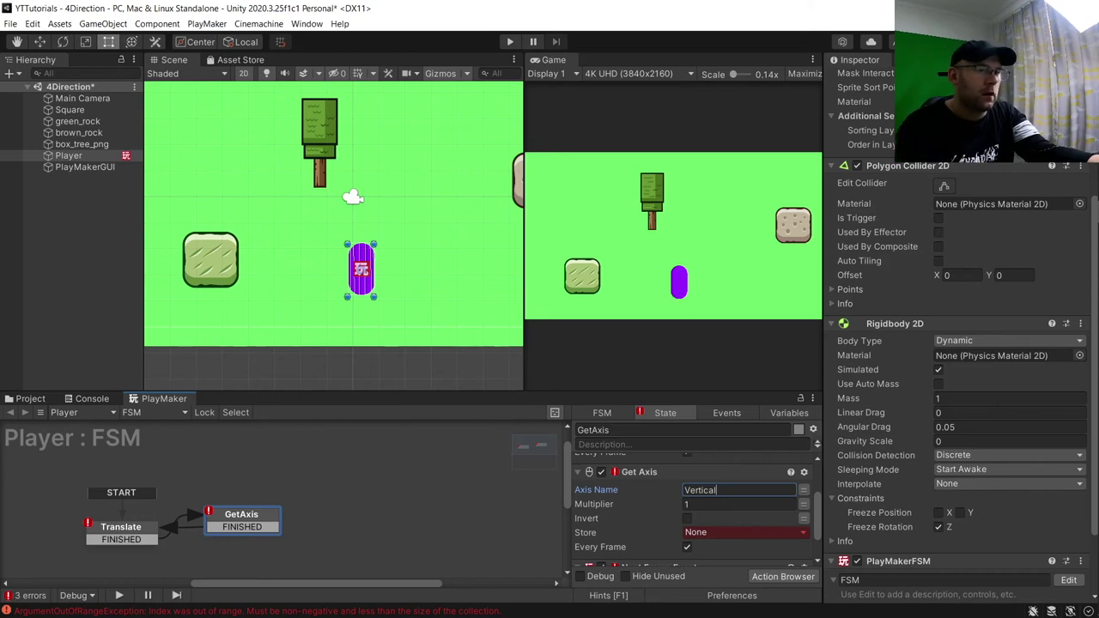
click(709, 504)
text(8)
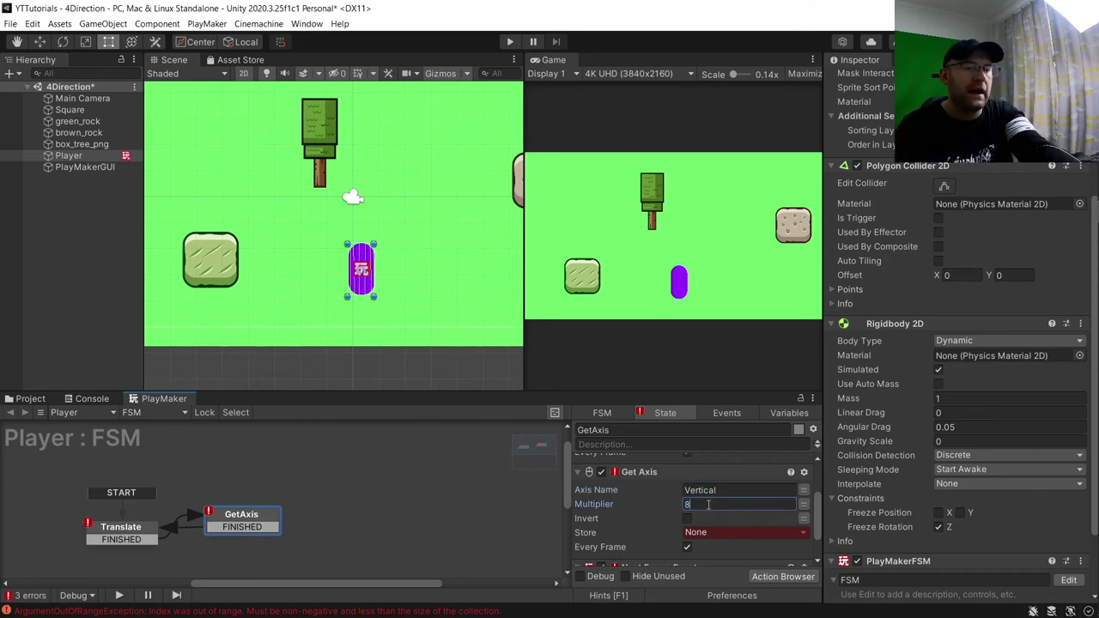
click(707, 531)
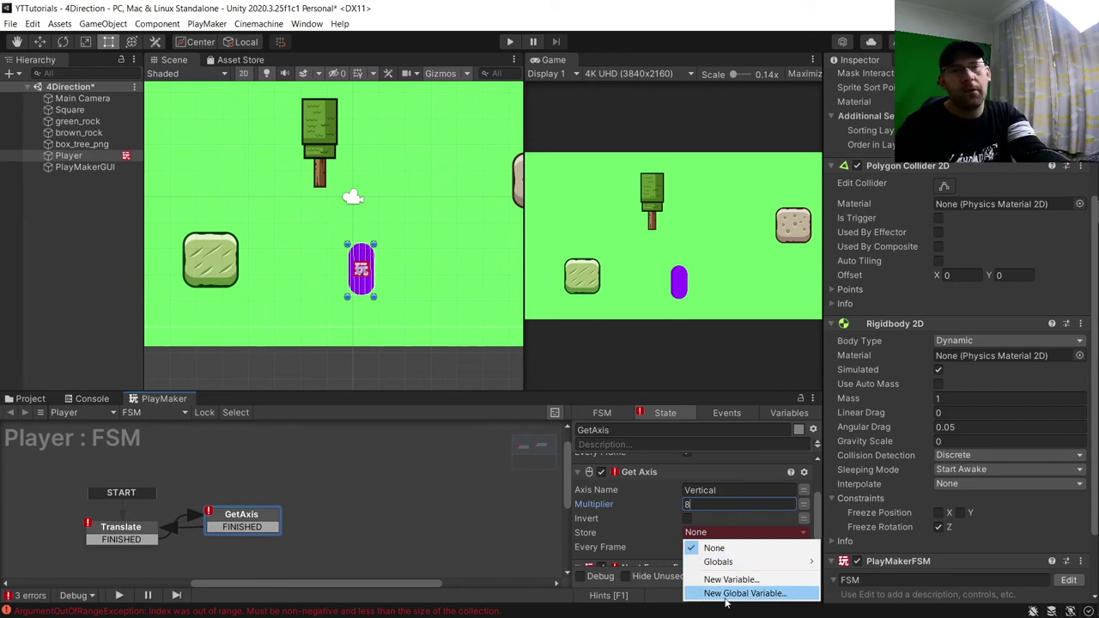
mouse_move(725, 567)
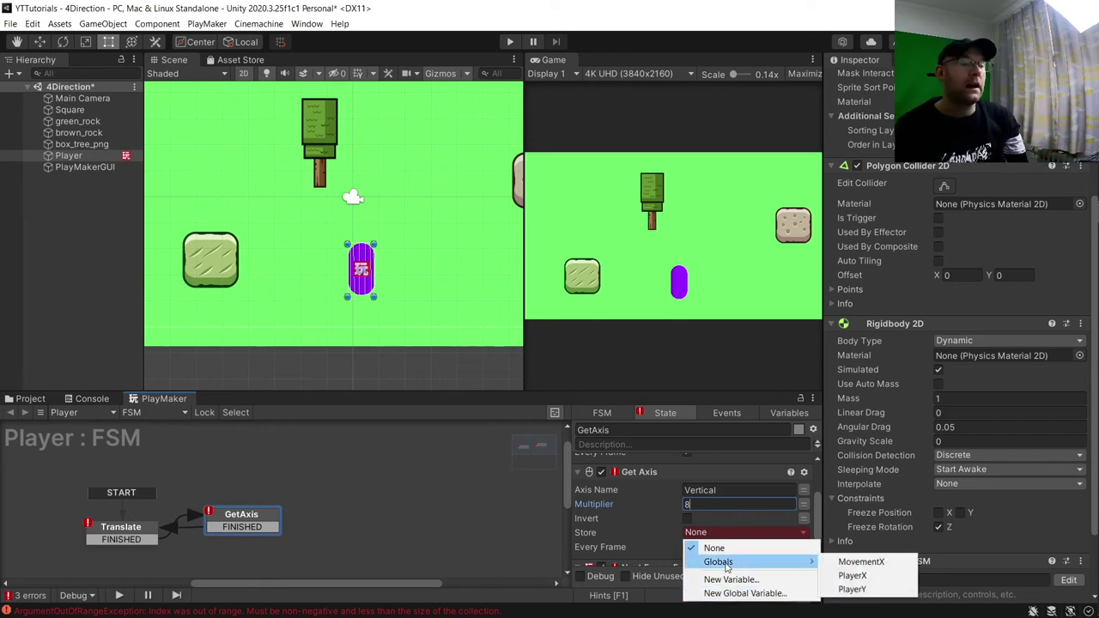
click(859, 588)
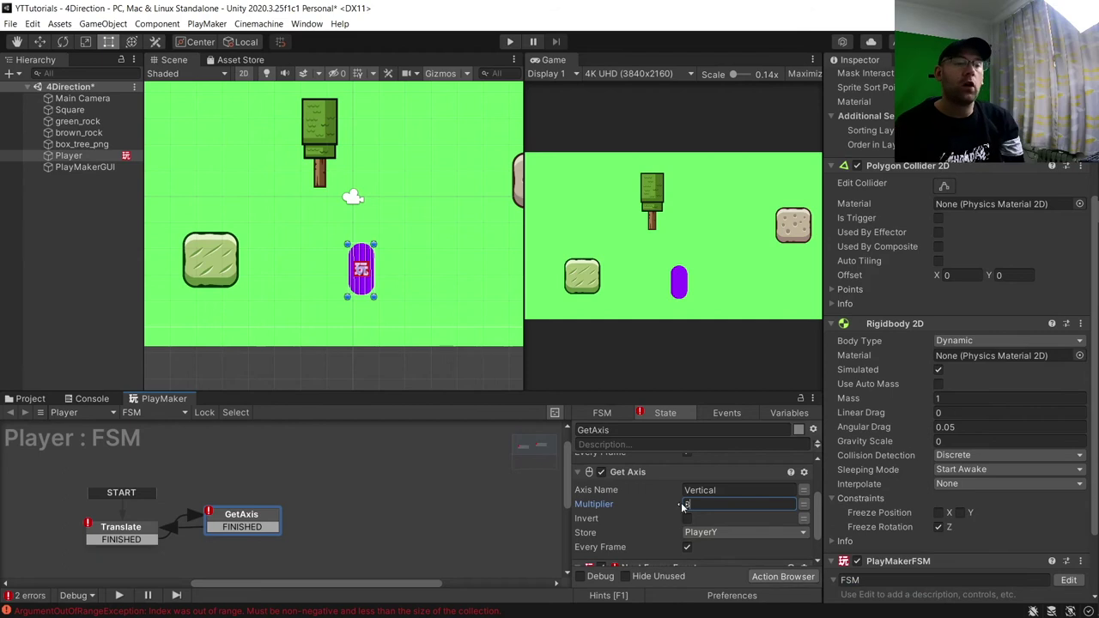
Step: Make the GetAxis state's Next Frame Event send FINISHED
scroll(678, 508, down, 2)
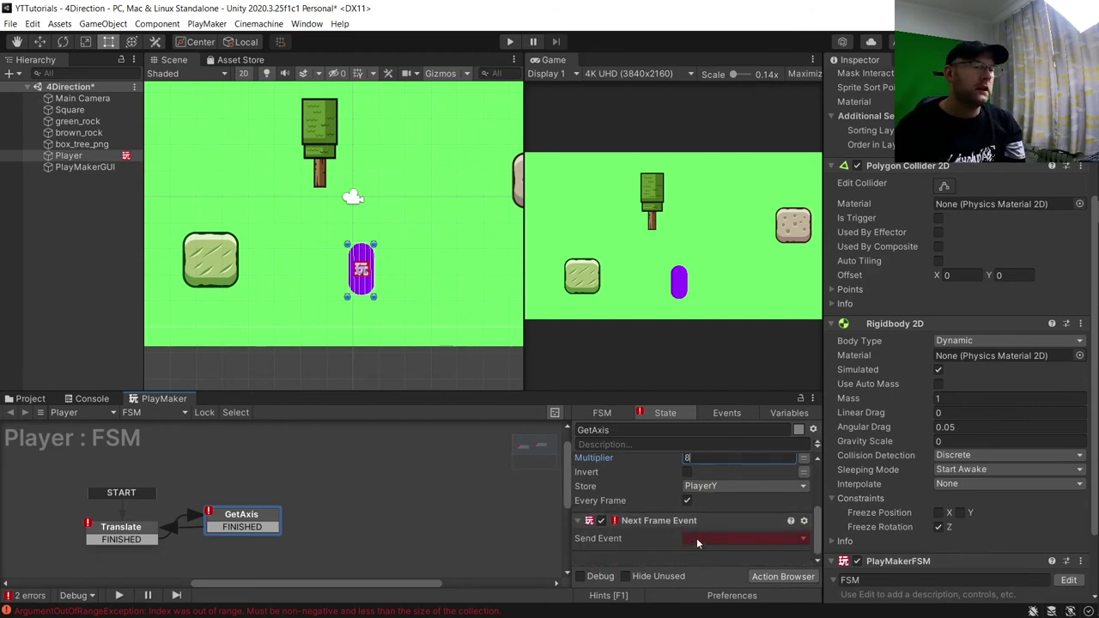
click(696, 539)
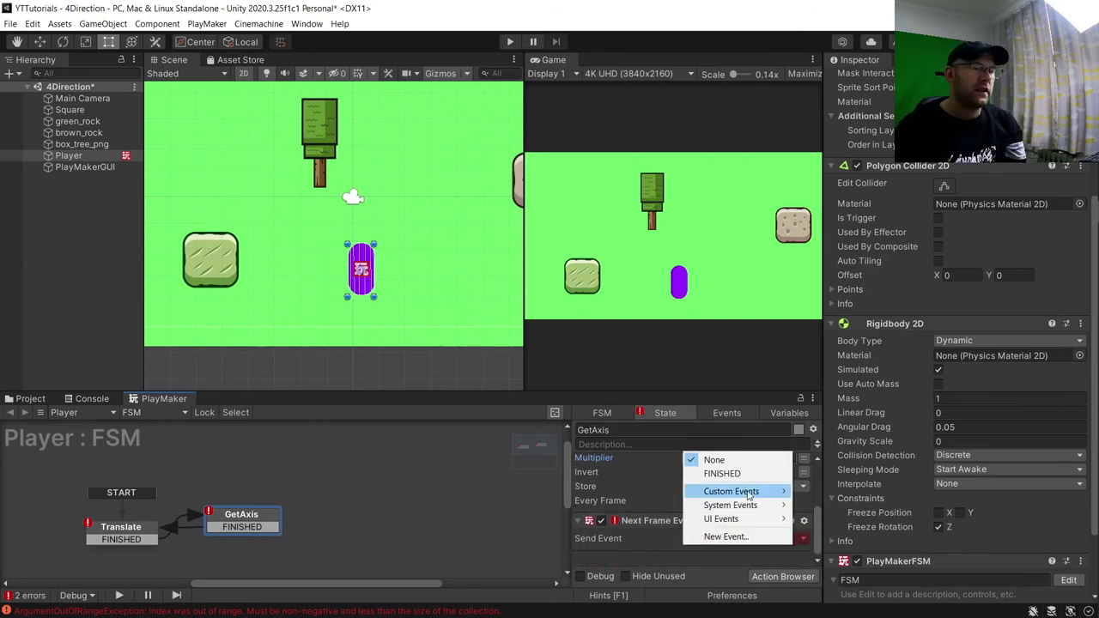
click(722, 473)
click(115, 529)
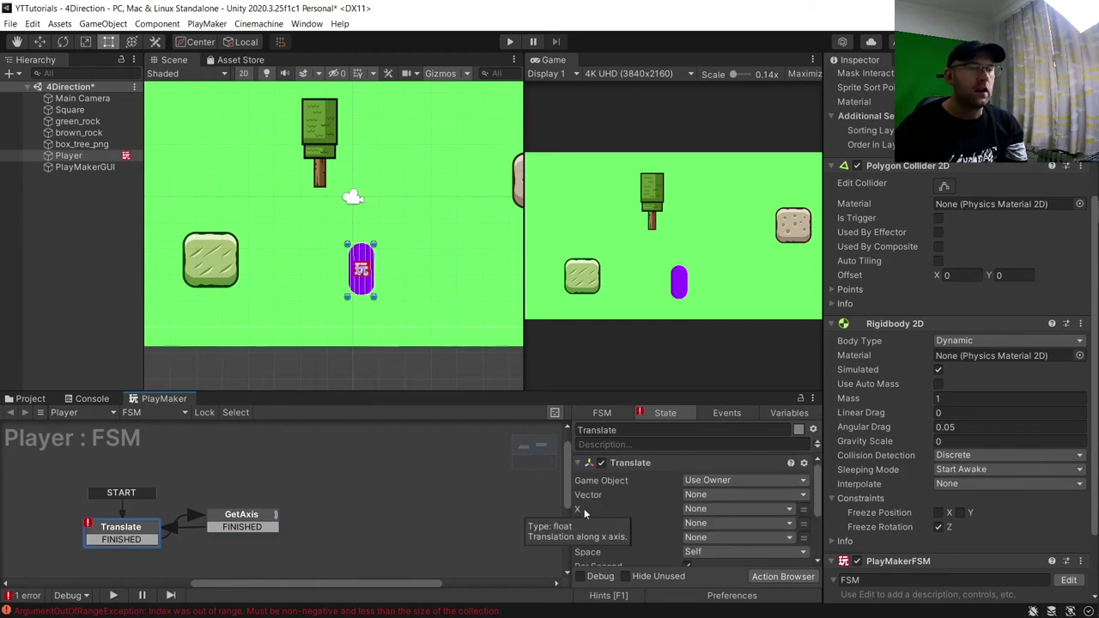
Step: Drive the Translate action's X by PlayerX and Y by PlayerY
click(702, 510)
mouse_move(719, 537)
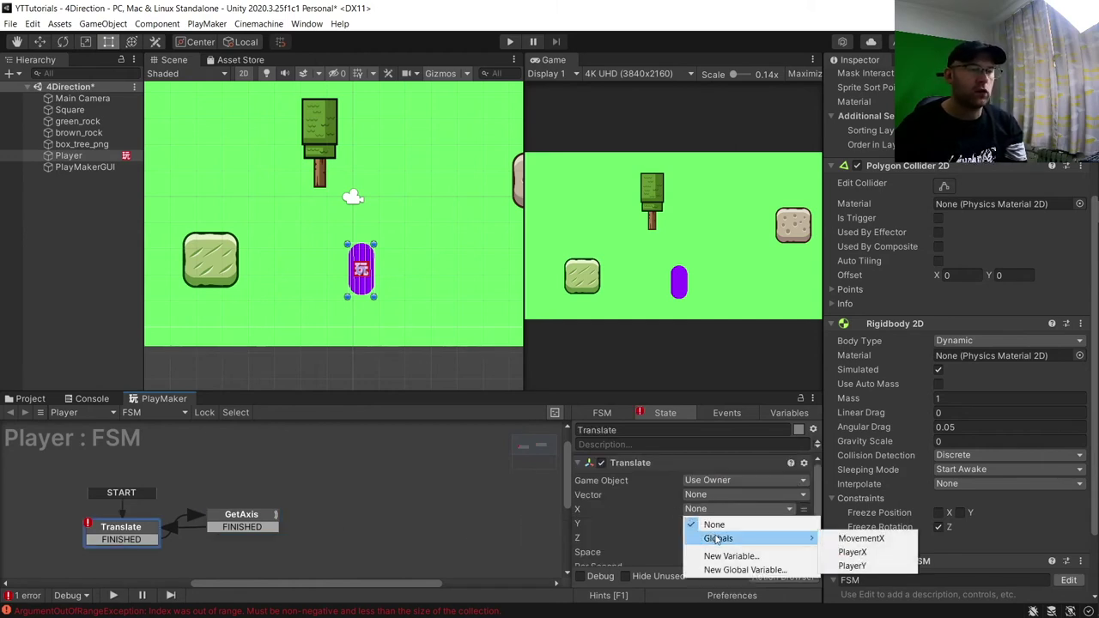
click(849, 550)
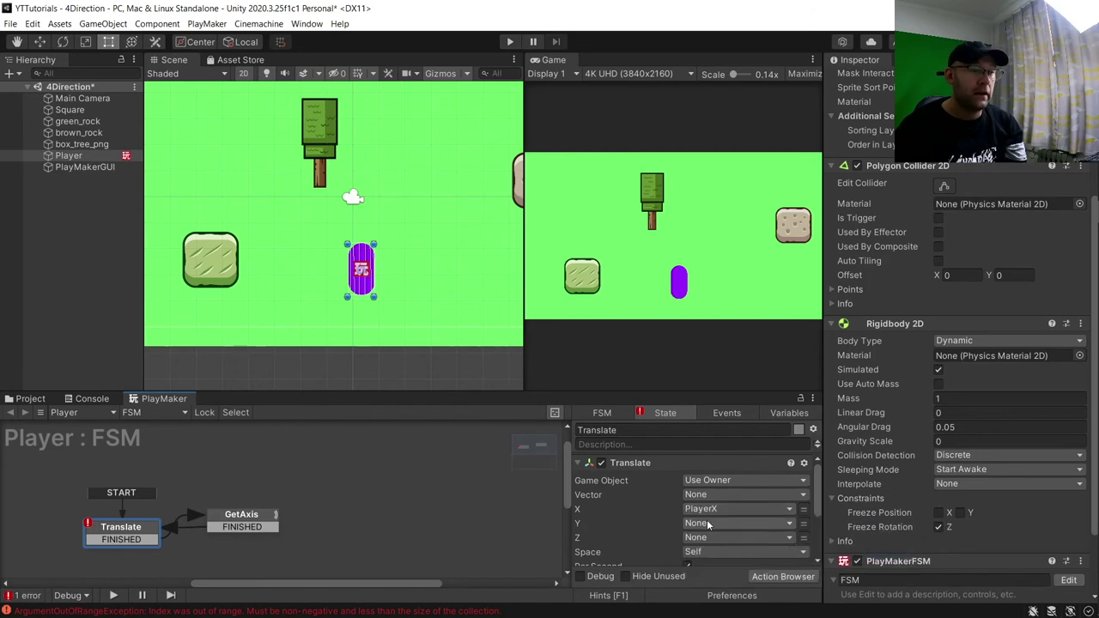
click(707, 524)
mouse_move(725, 550)
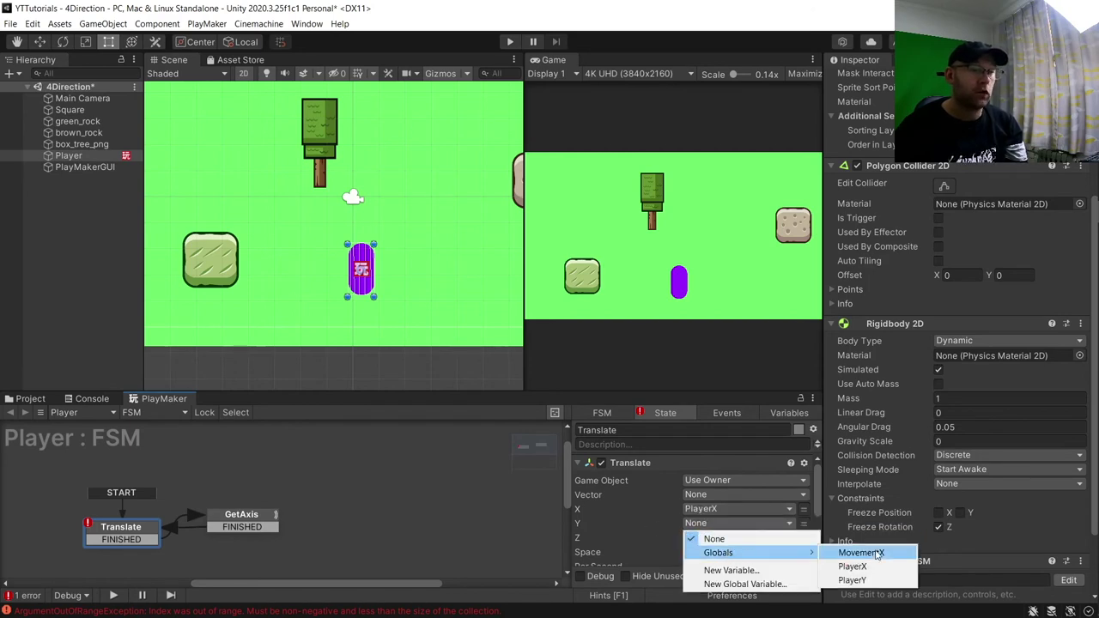
click(863, 578)
Step: Set Translate's Next Frame Event to send FINISHED and run the game
scroll(718, 547, down, 2)
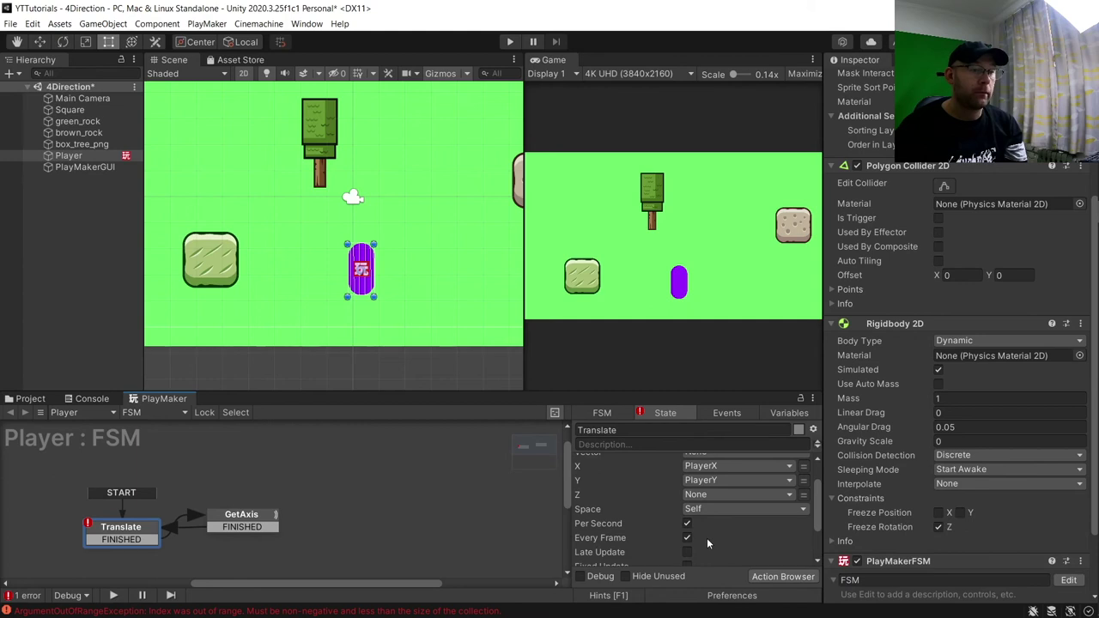
scroll(697, 534, down, 3)
click(694, 538)
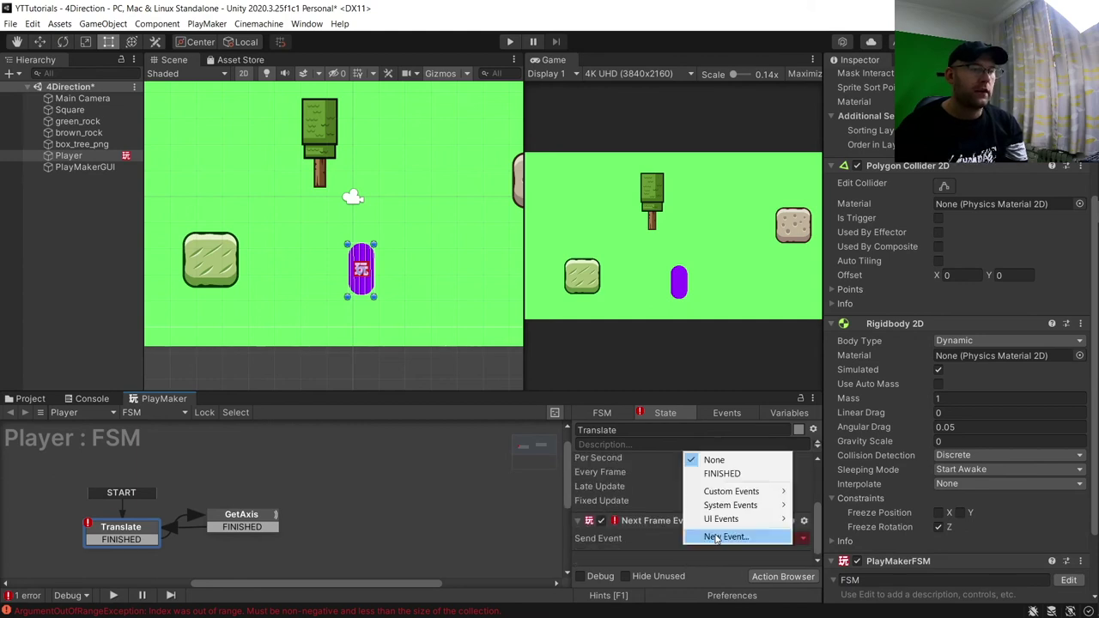
click(750, 474)
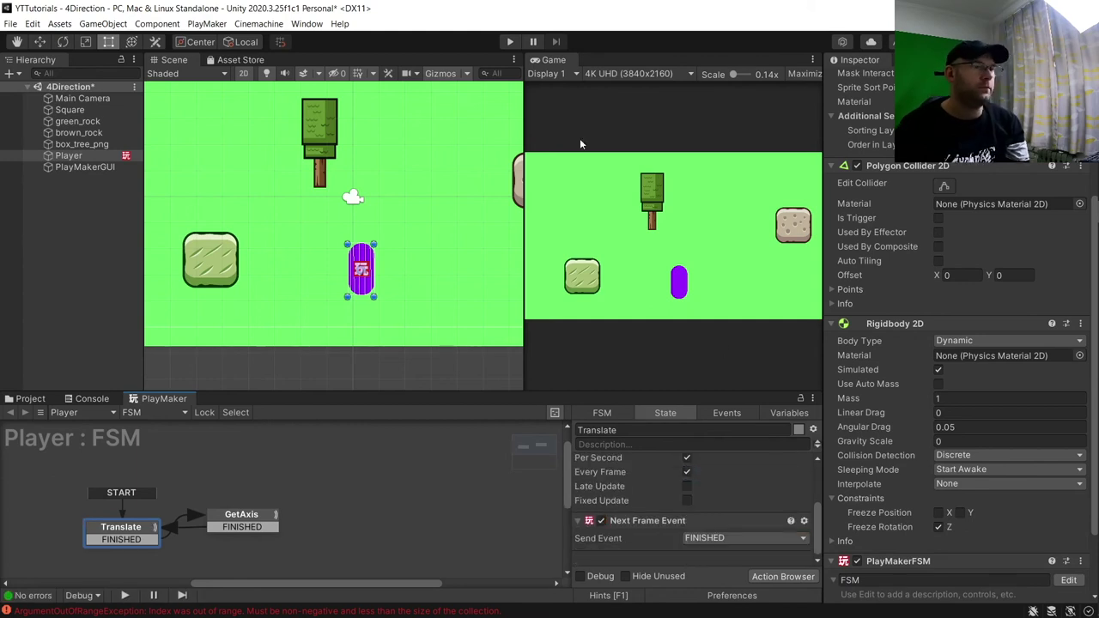
click(508, 41)
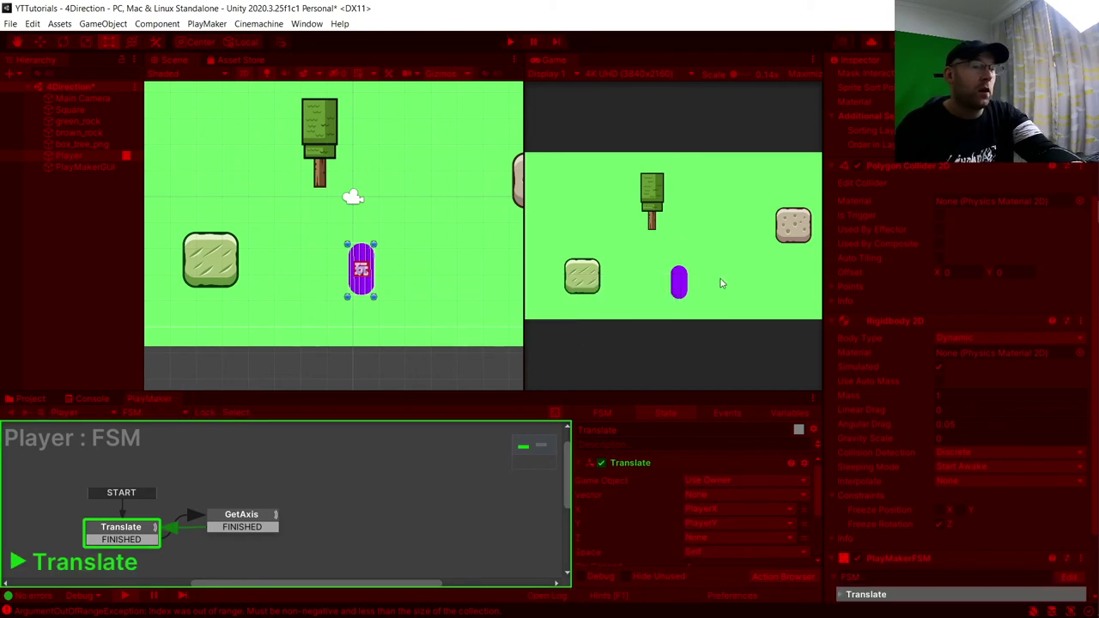
Step: With the arrow keys, steer the purple capsule left, right, up, down and diagonally across the open grass
key(Left)
key(Right)
key(Up)
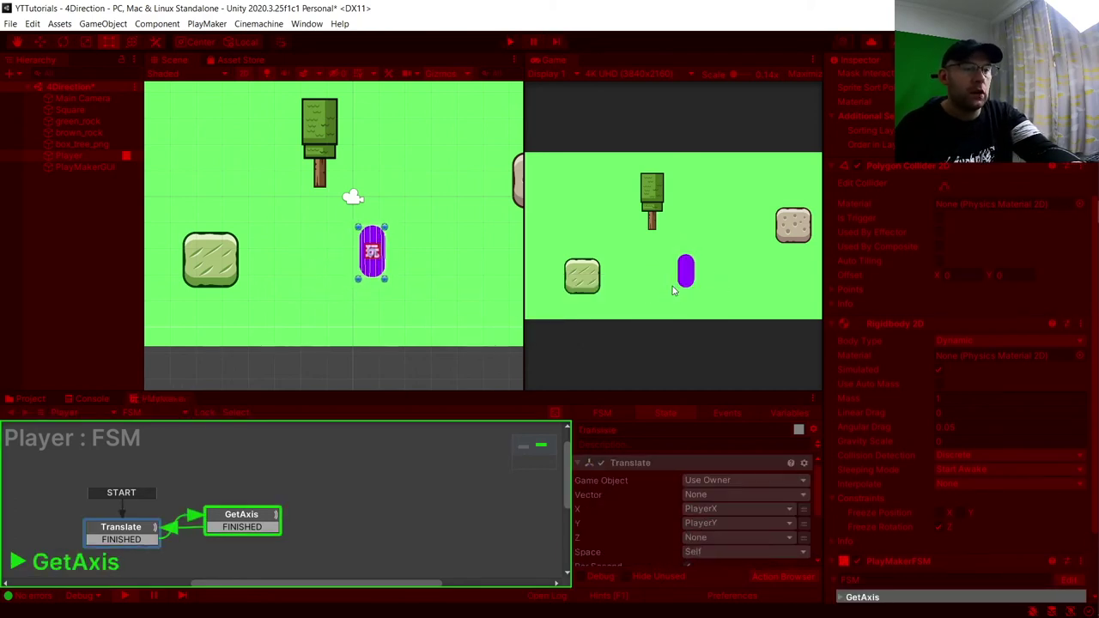
key(Right)
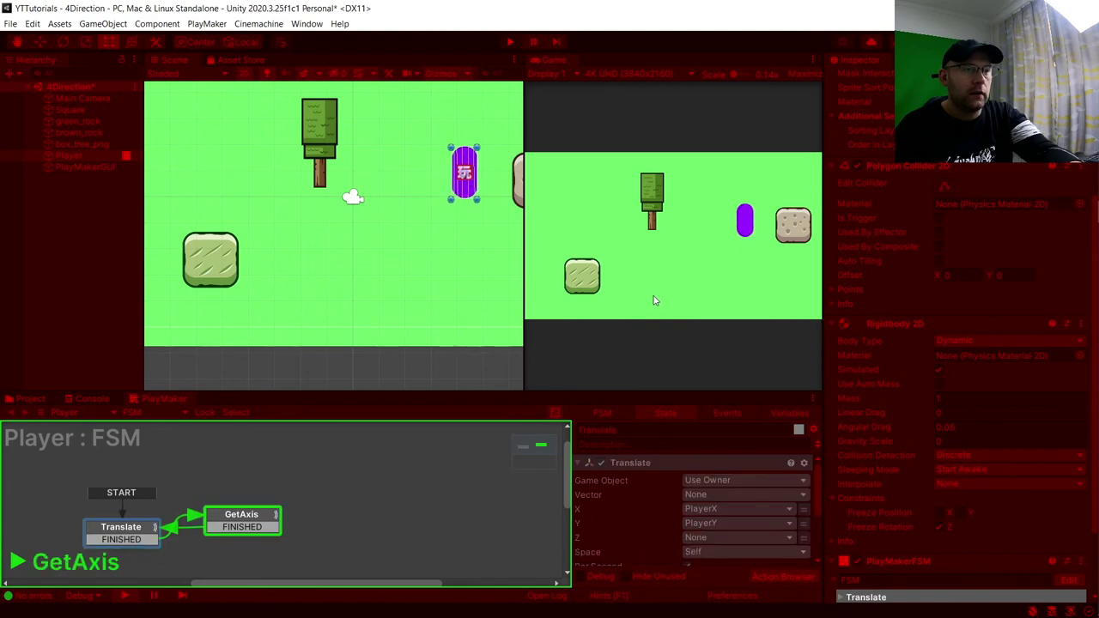
key(Left)
key(Down)
key(Left)
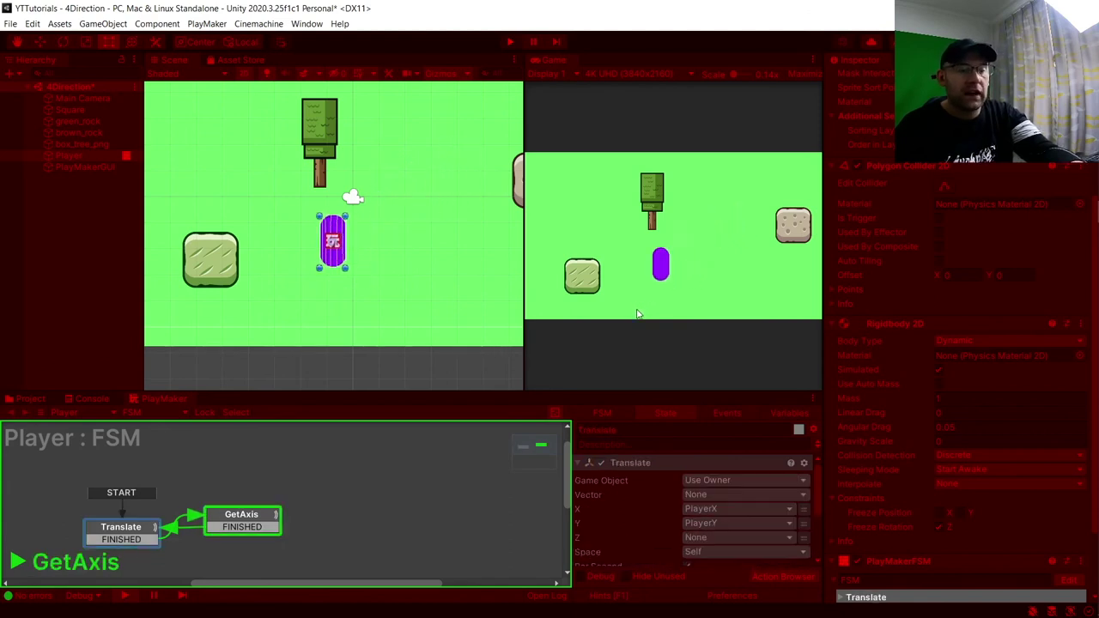
key(Right)
key(Up)
key(Left)
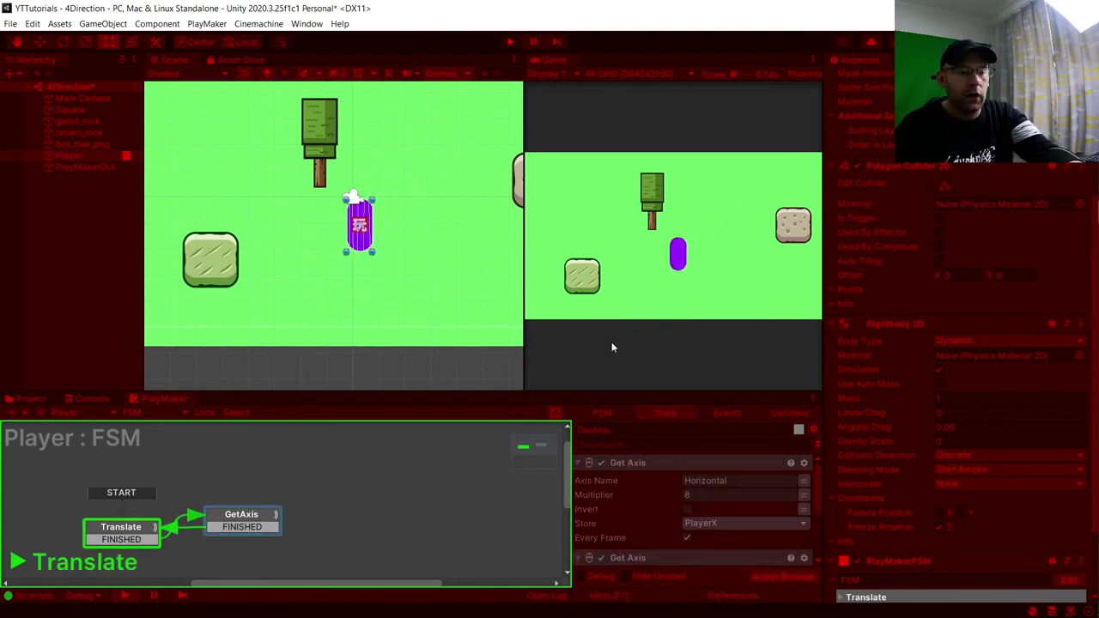
key(Down)
key(Right)
key(Up)
key(Left)
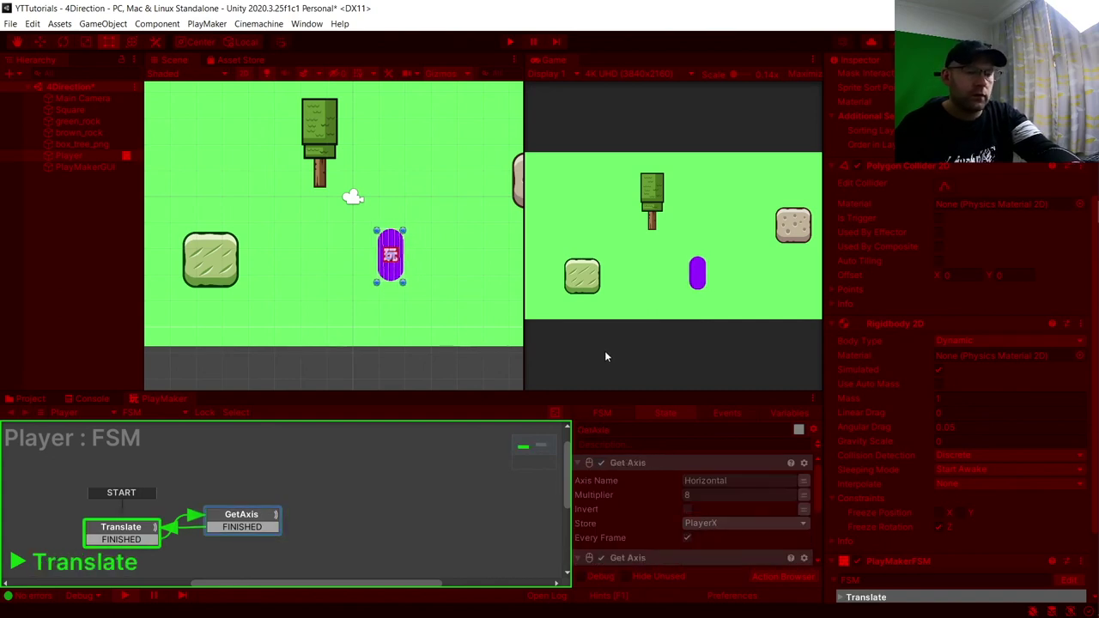
Step: Move the capsule up behind the tree, back out, and down past the rock
key(Up)
key(Left)
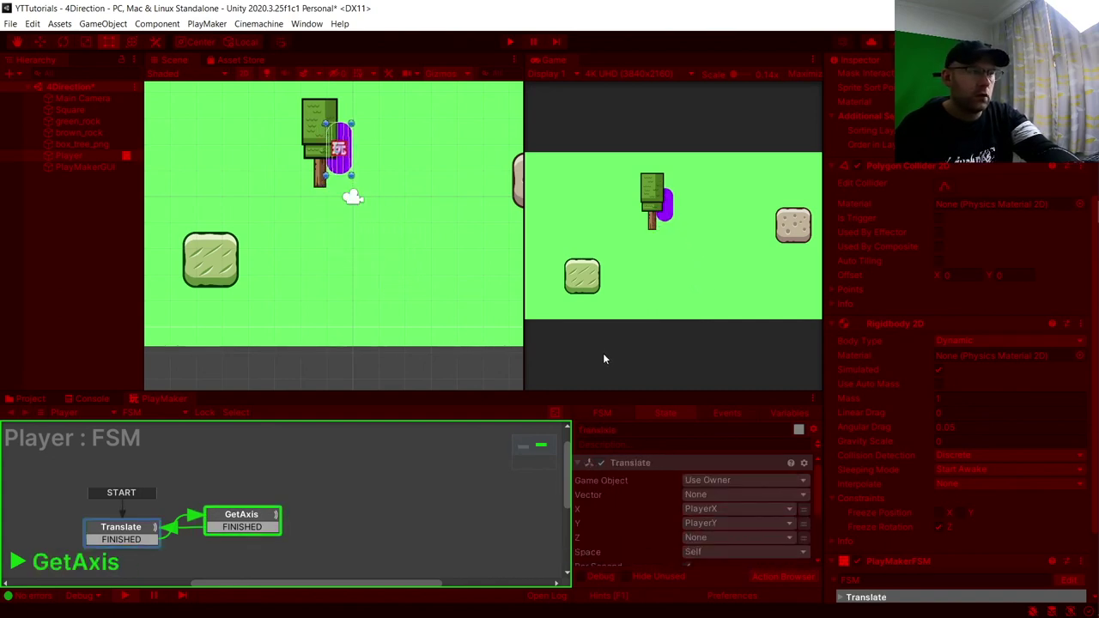
key(Left)
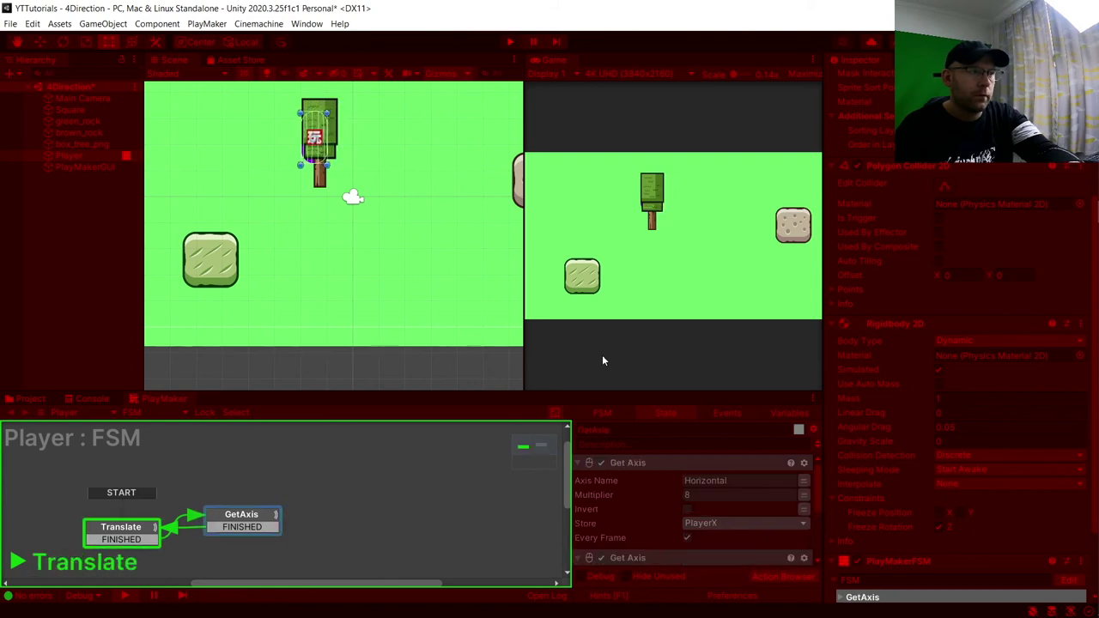
key(Right)
key(Down)
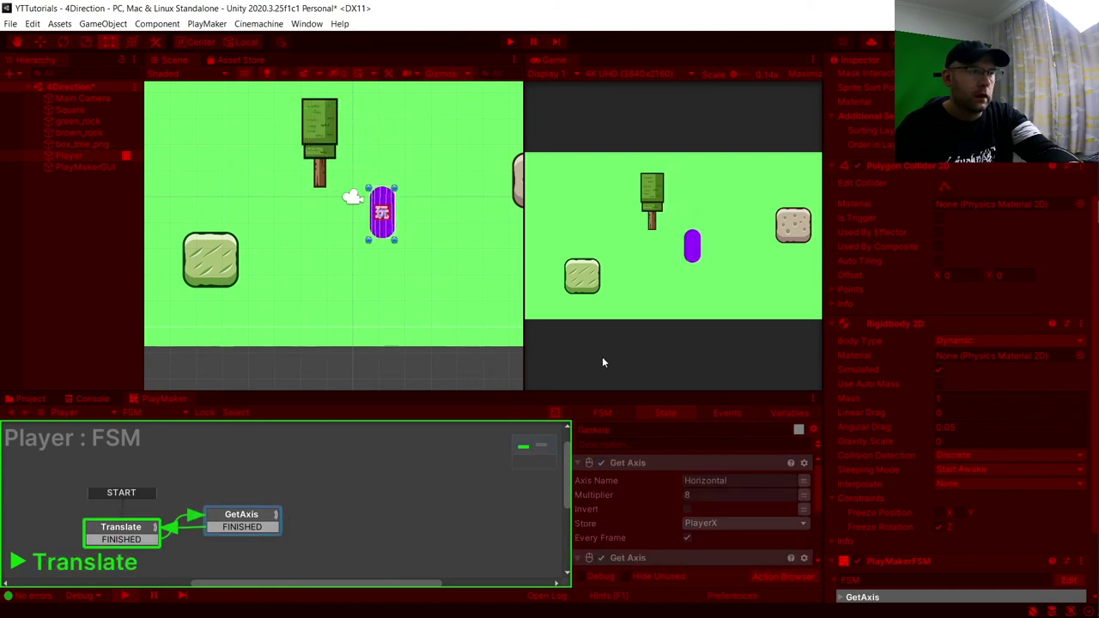
key(Left)
key(Left)
key(Up)
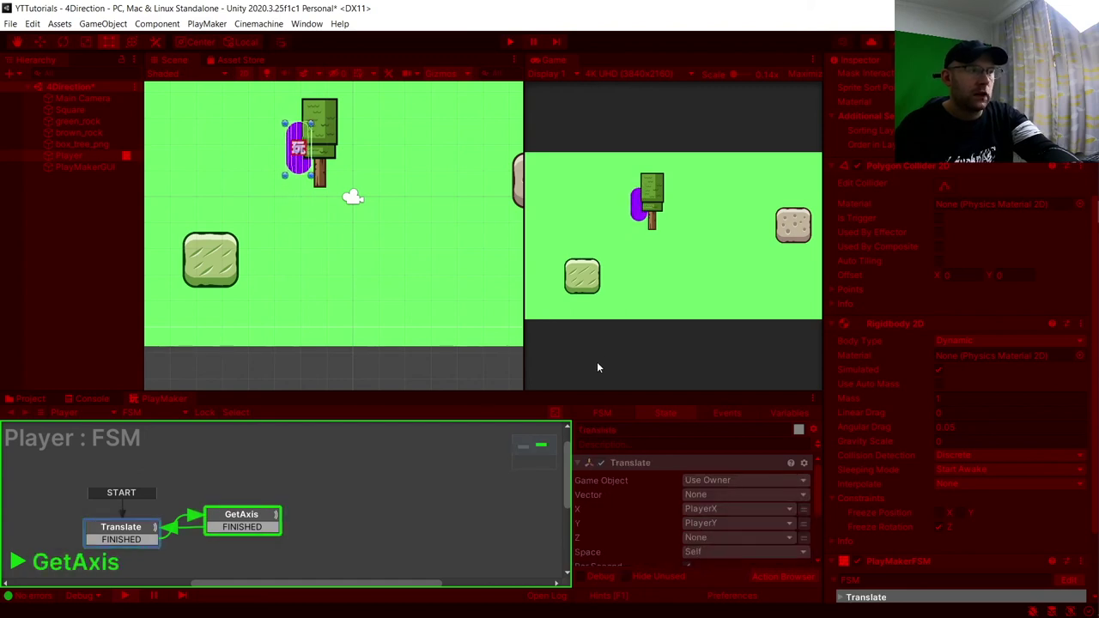
key(Up)
key(Right)
key(Right)
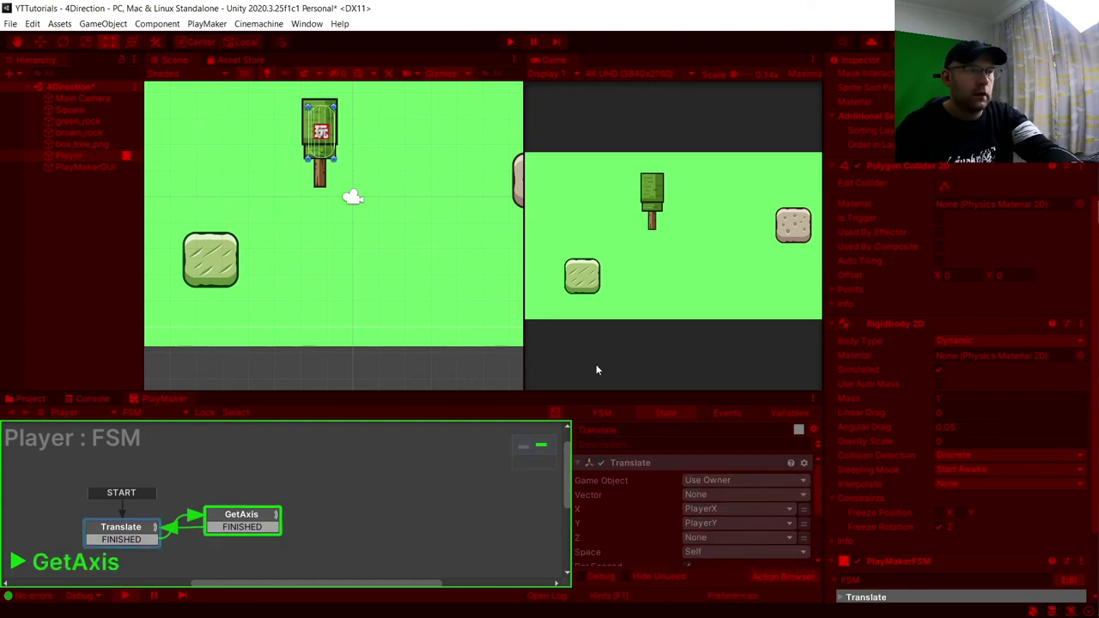
key(Right)
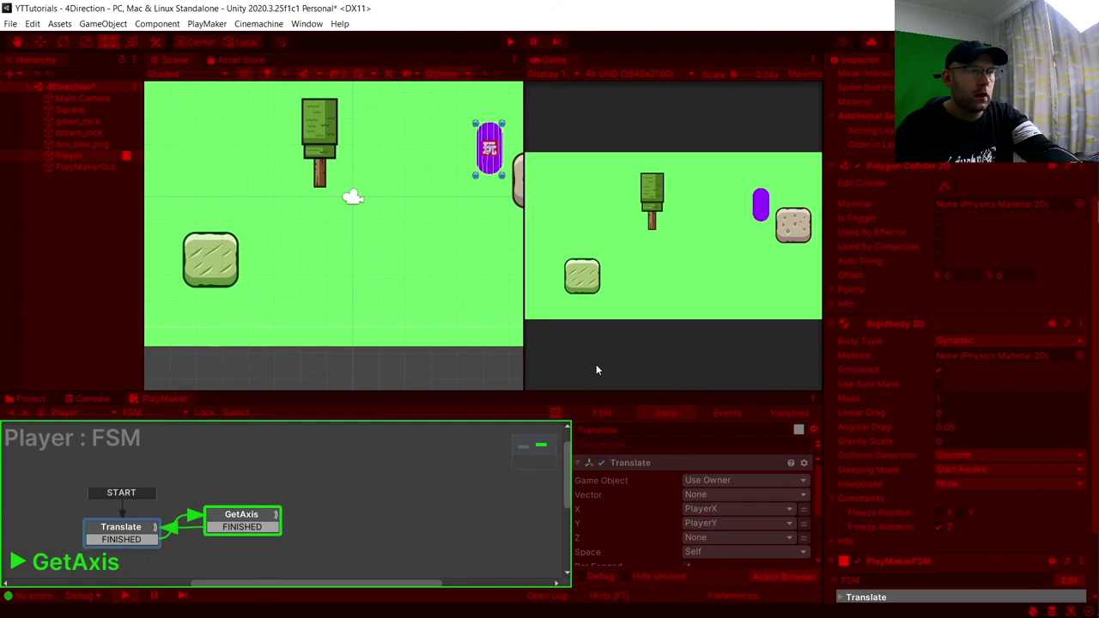
key(Left)
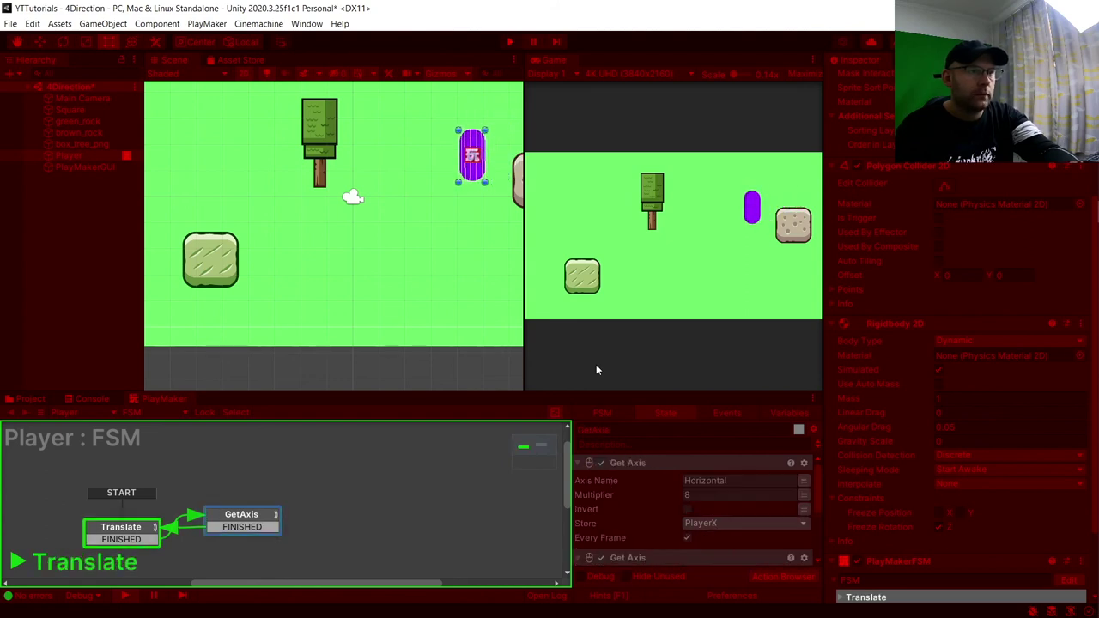
key(Down)
key(Right)
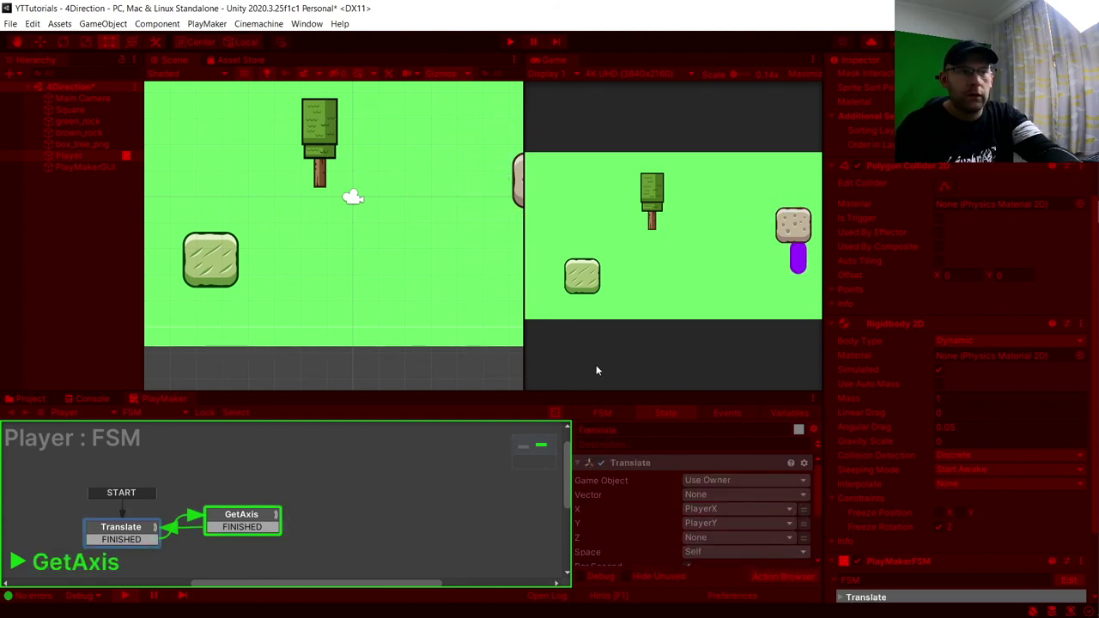
key(Left)
key(Left)
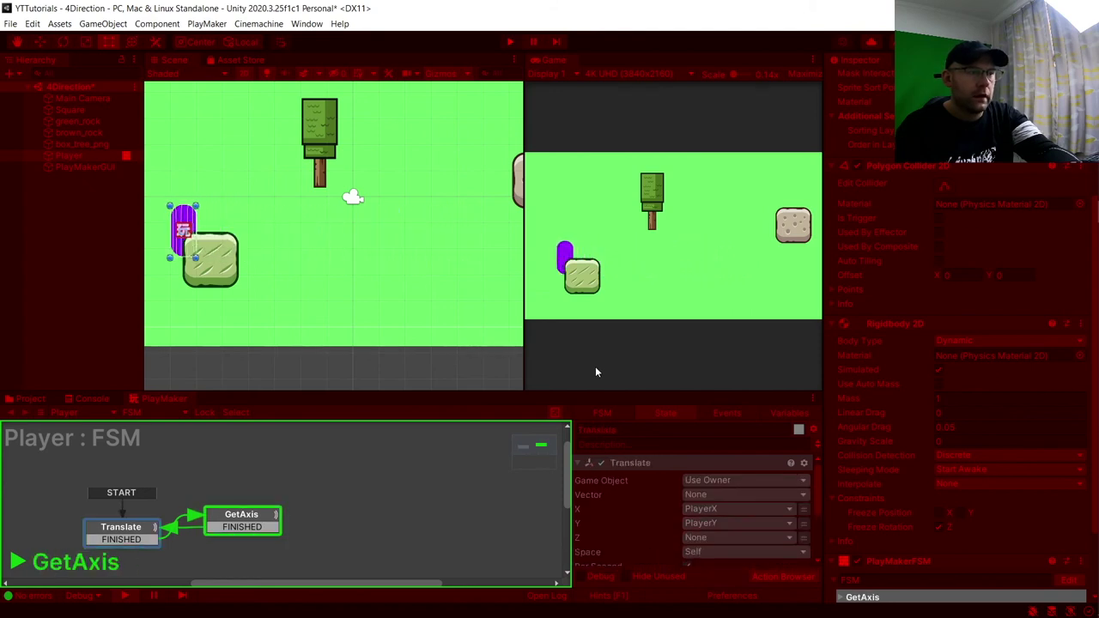
key(Down)
key(Right)
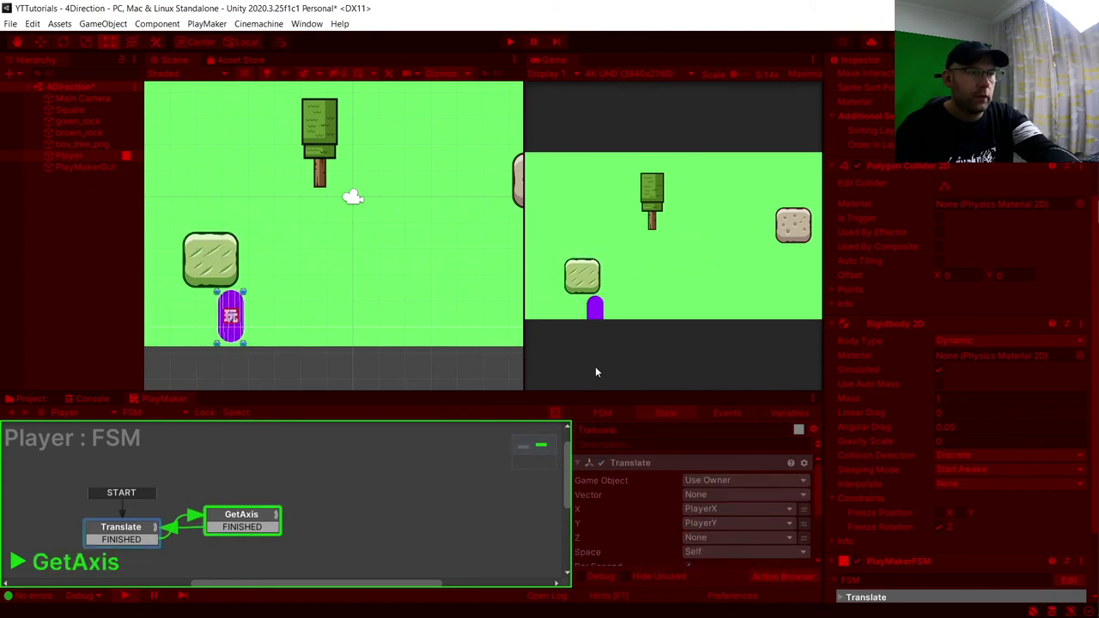
key(Up)
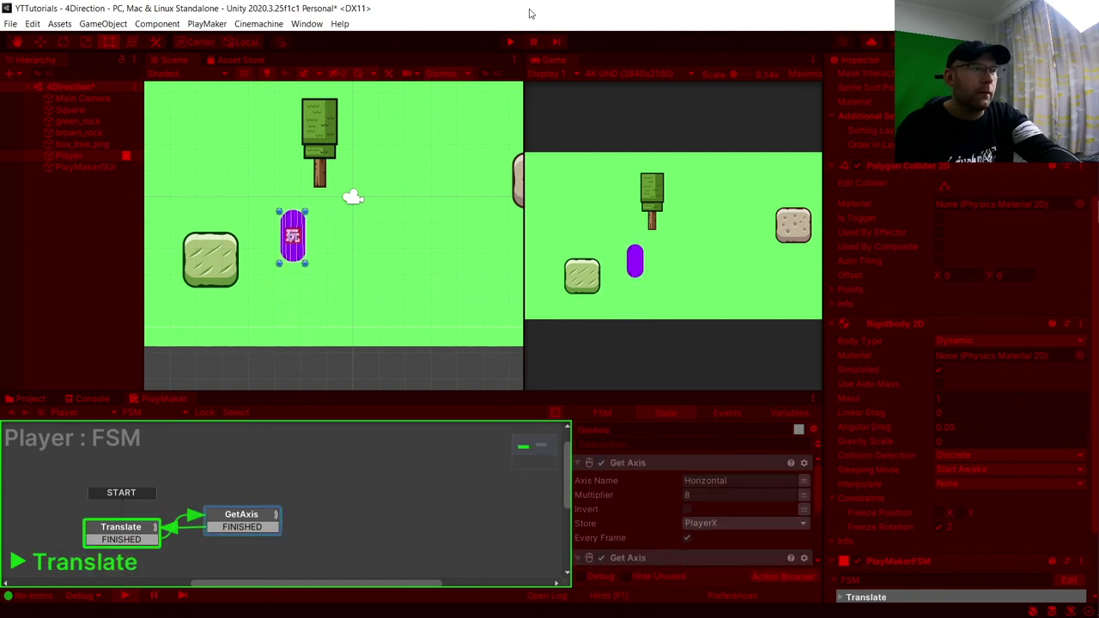
Step: Stop the game, enter Rigidbody 2D Gravity Scale 1, and play until the capsule falls away
click(510, 41)
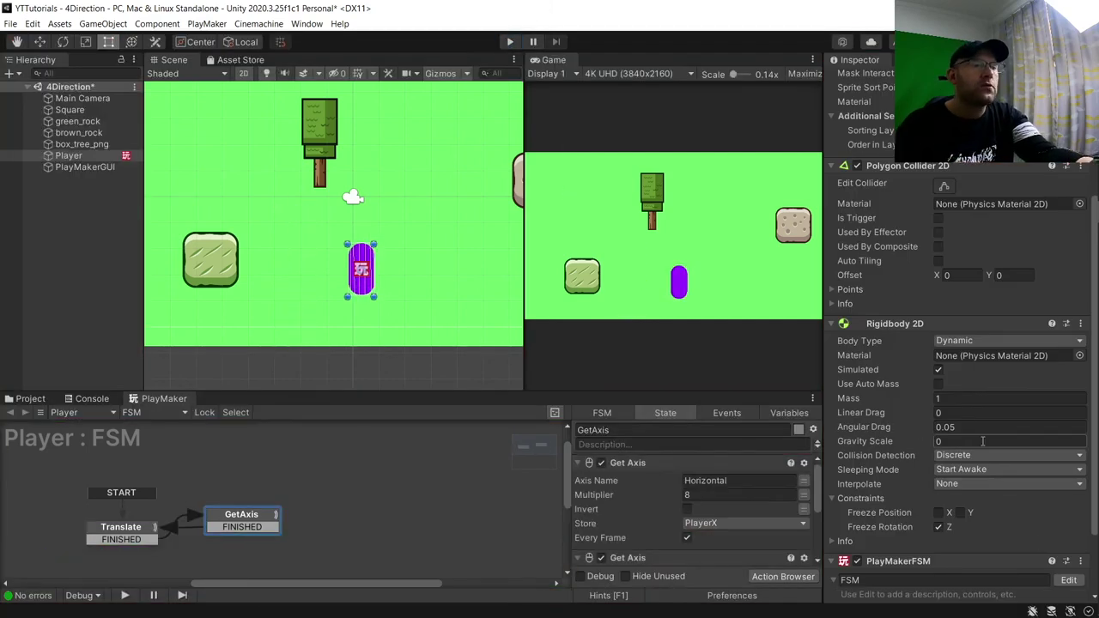
text(1)
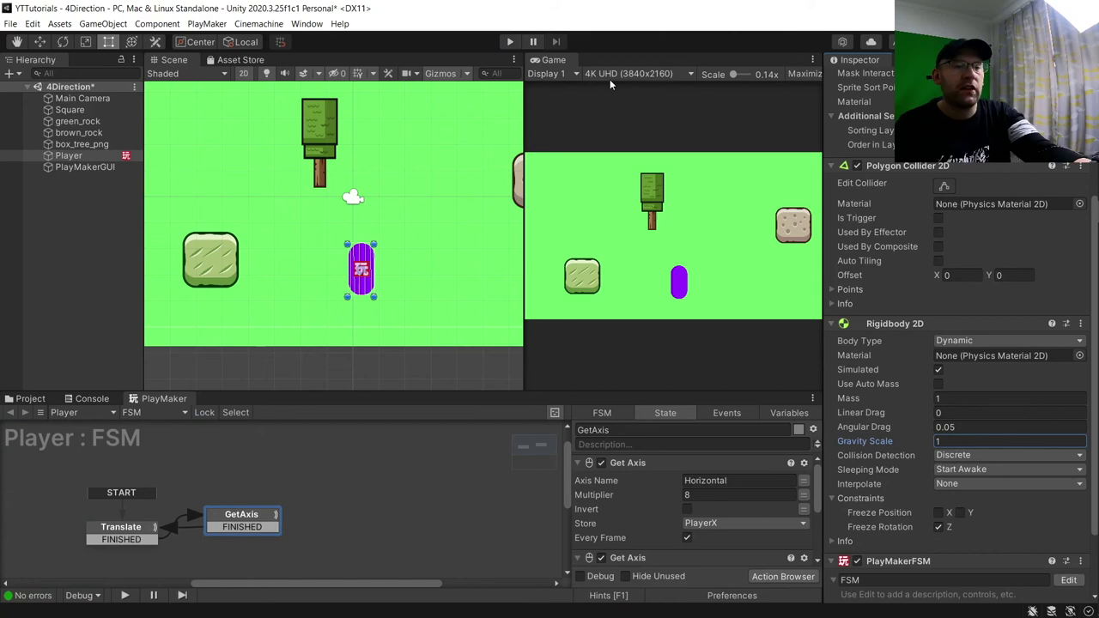
click(511, 41)
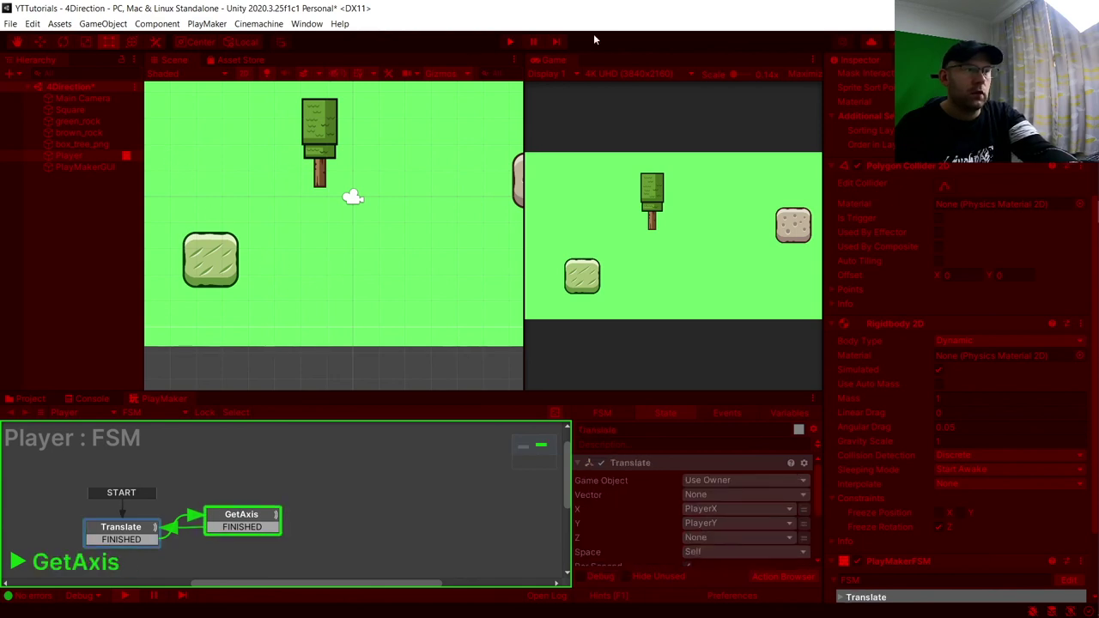
click(511, 42)
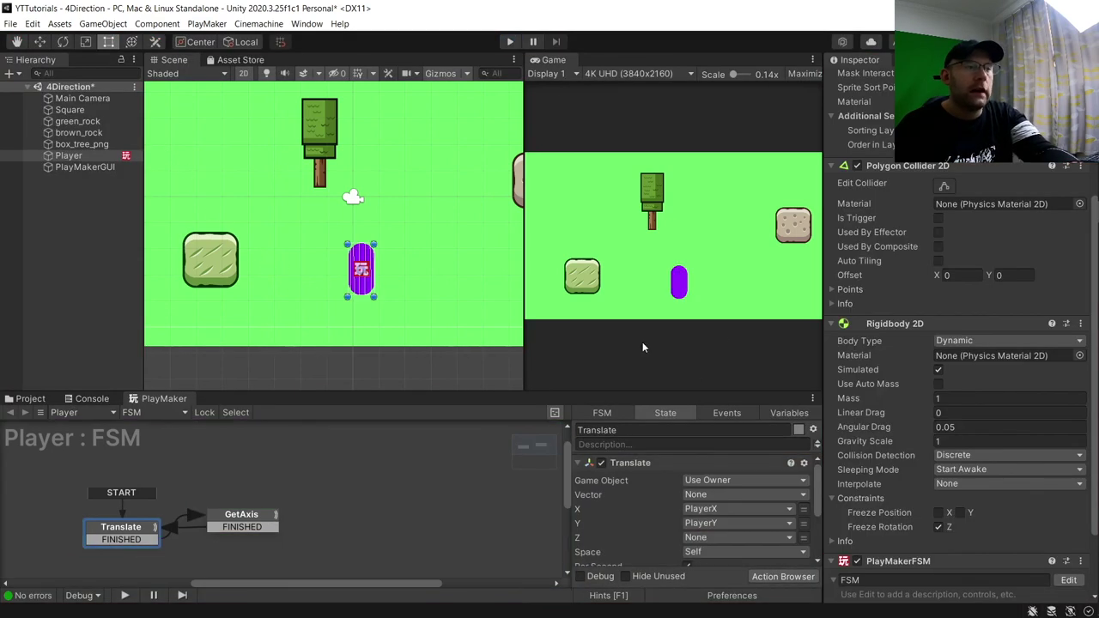
Step: Enter 0 in the Player's Rigidbody 2D Gravity Scale field and commit the value
click(940, 442)
text(0)
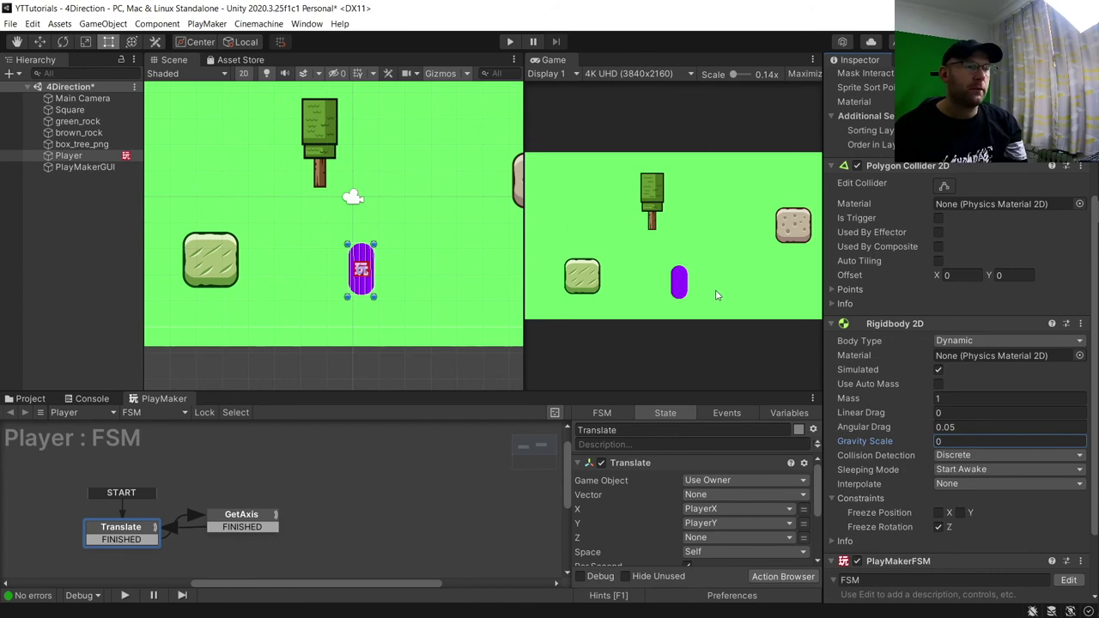
click(448, 58)
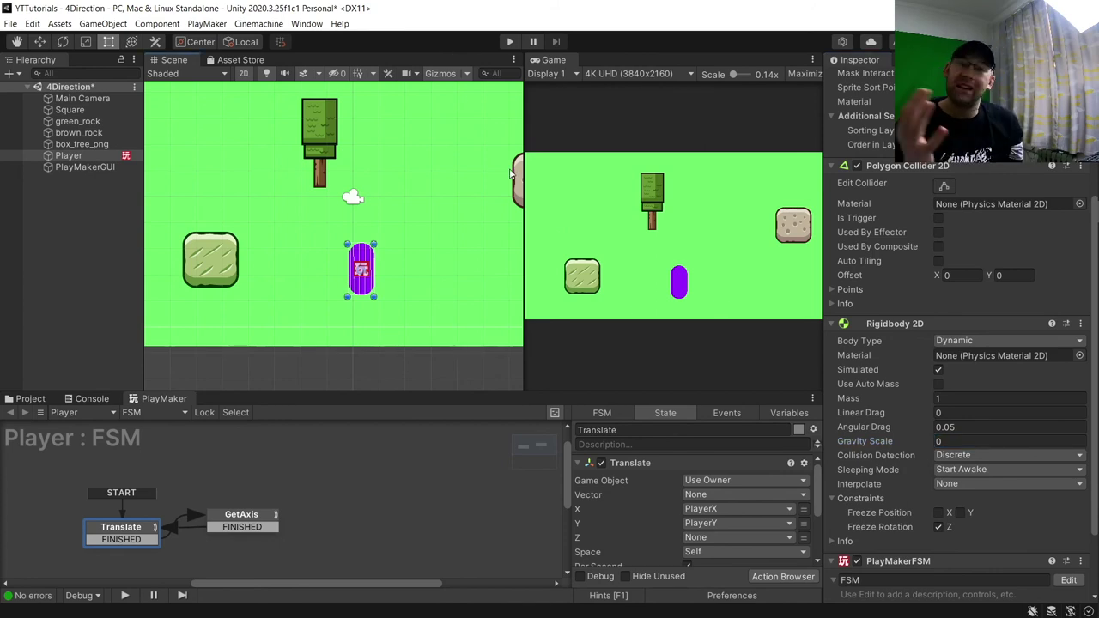